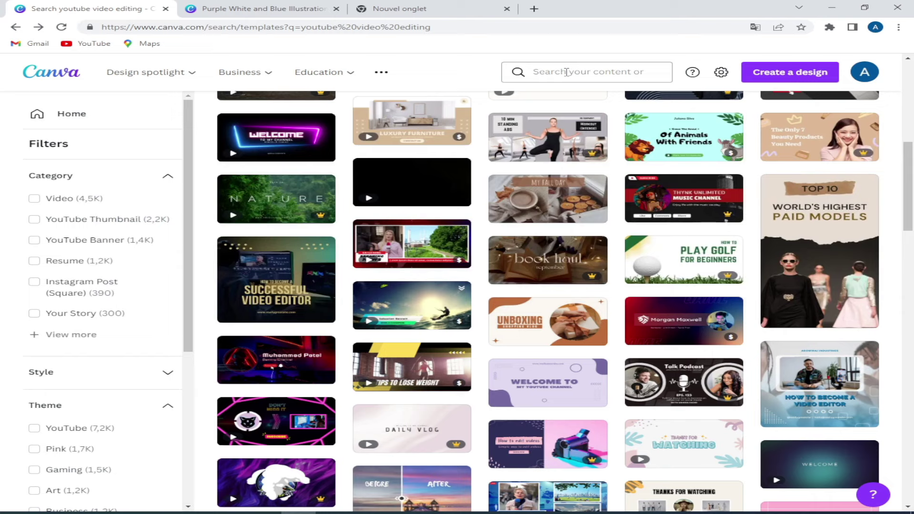
Search the templates for "youtube video editing" and look through the resulting video and thumbnail designs.
{"action": "left_click", "coordinate": [566, 72]}
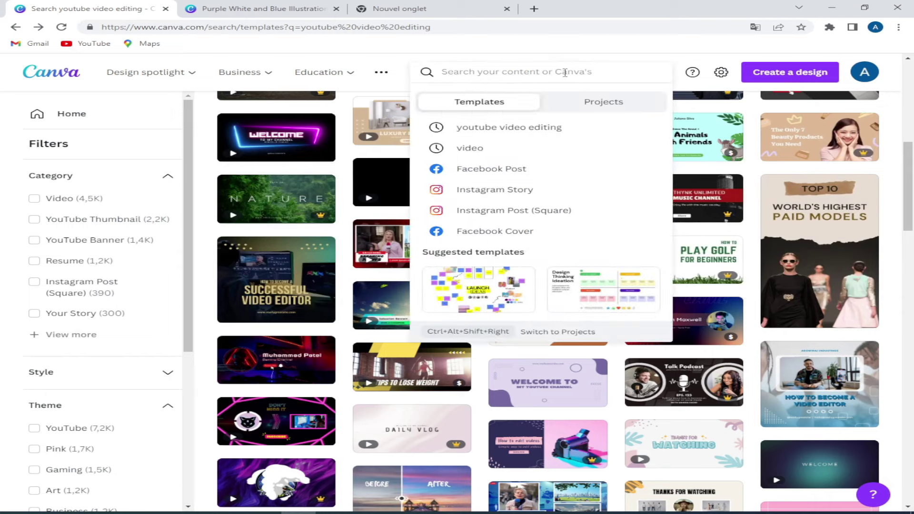
{"action": "left_click", "coordinate": [542, 134]}
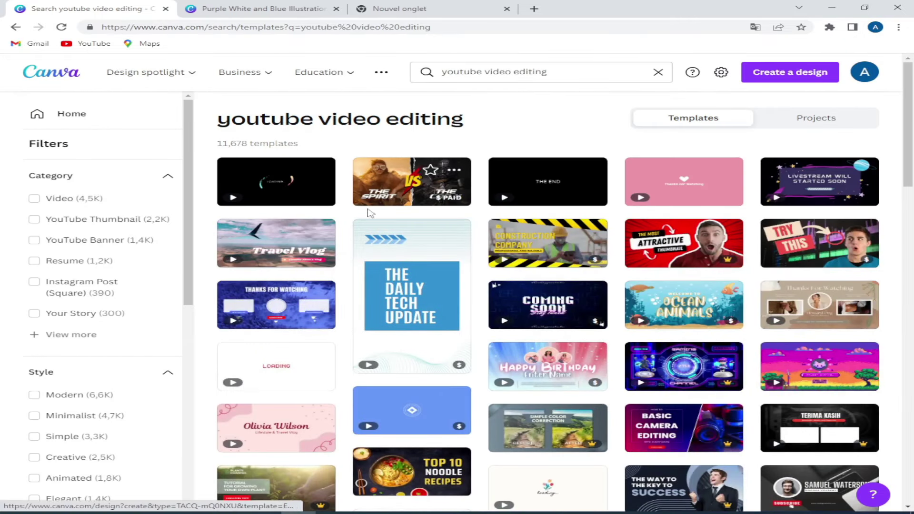
{"action": "mouse_move", "coordinate": [589, 257]}
{"action": "scroll", "coordinate": [593, 262], "scroll_direction": "down", "scroll_amount": 5}
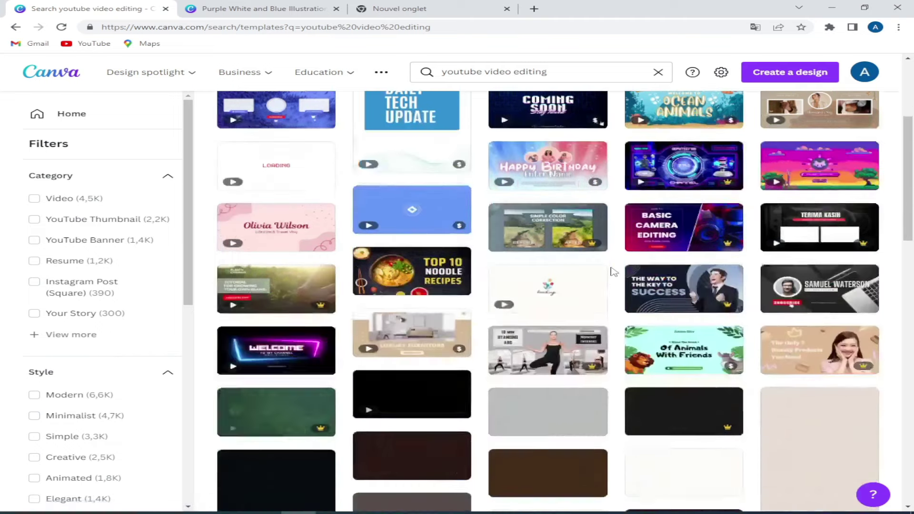
{"action": "scroll", "coordinate": [602, 267], "scroll_direction": "up", "scroll_amount": 5}
{"action": "scroll", "coordinate": [604, 269], "scroll_direction": "down", "scroll_amount": 10}
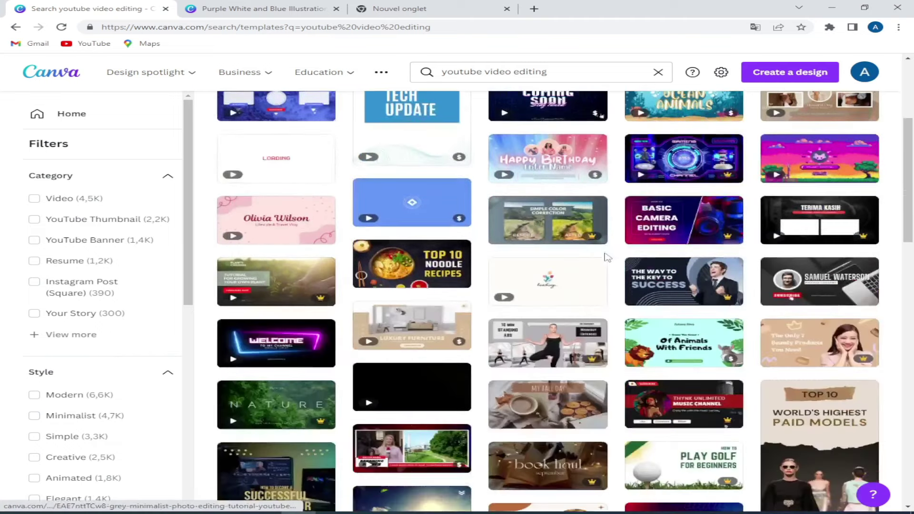
{"action": "scroll", "coordinate": [604, 265], "scroll_direction": "down", "scroll_amount": 15}
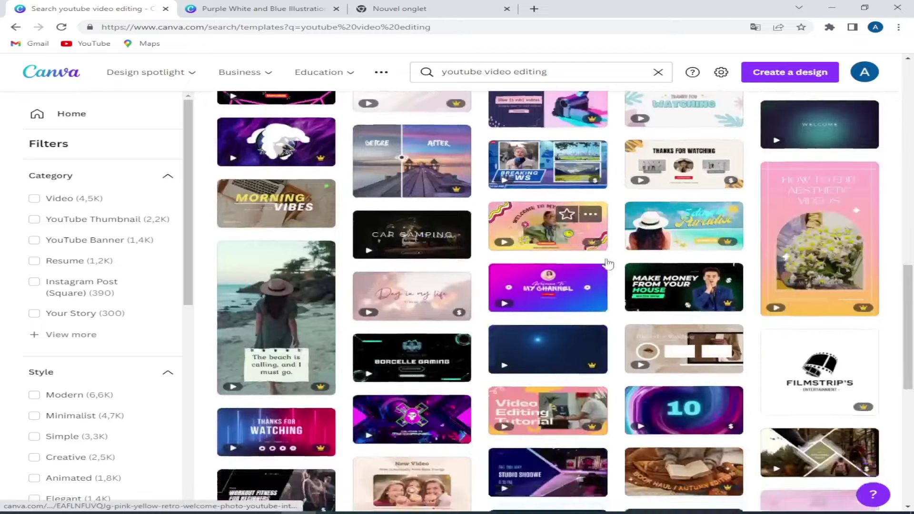
{"action": "scroll", "coordinate": [610, 260], "scroll_direction": "up", "scroll_amount": 15}
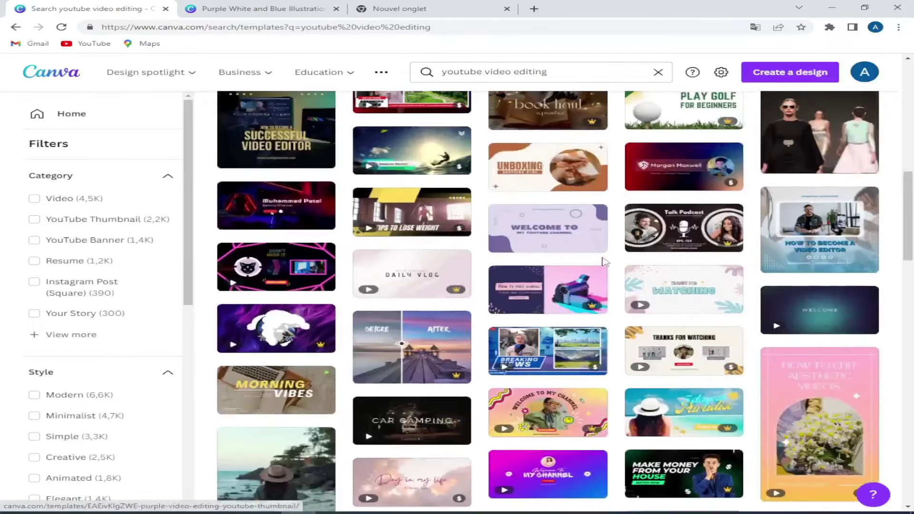
{"action": "scroll", "coordinate": [621, 252], "scroll_direction": "up", "scroll_amount": 7}
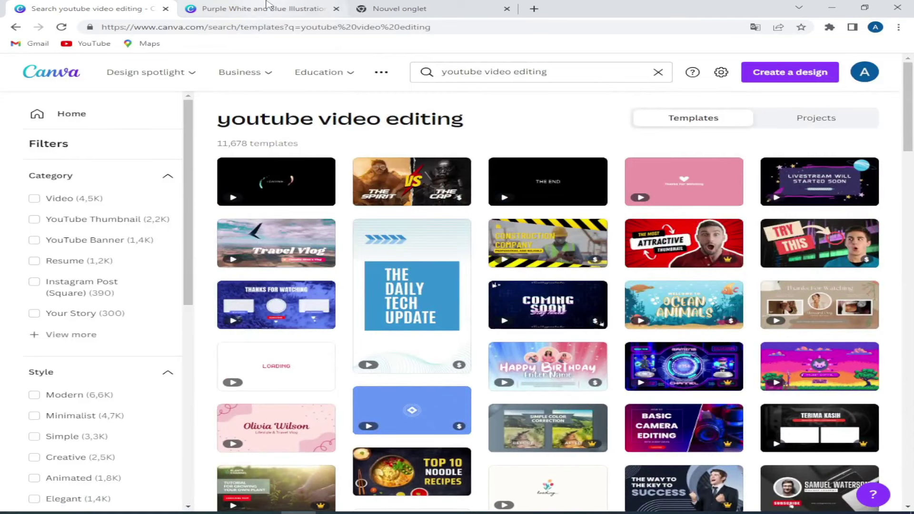
In the purple YouTube intro design, delete the portrait from its circular frame and place the empty frame over the black circle.
{"action": "left_click", "coordinate": [268, 4]}
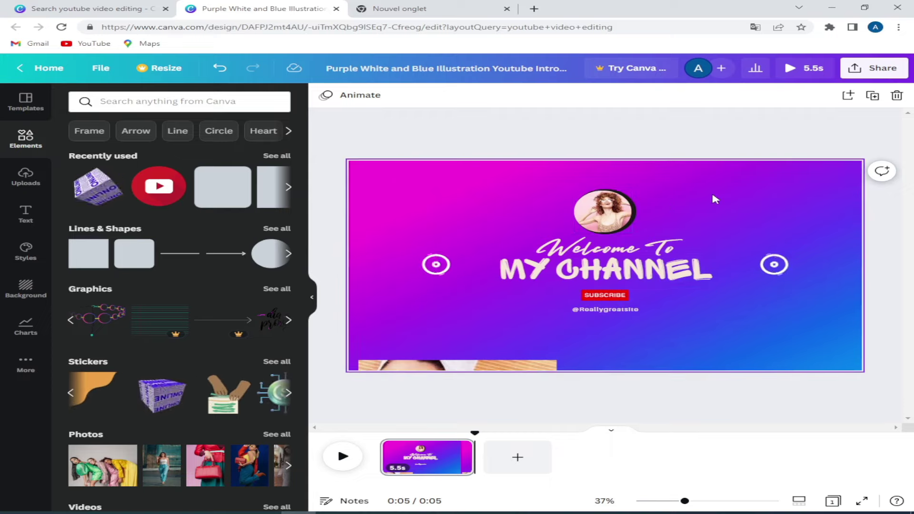
{"action": "left_click", "coordinate": [617, 232]}
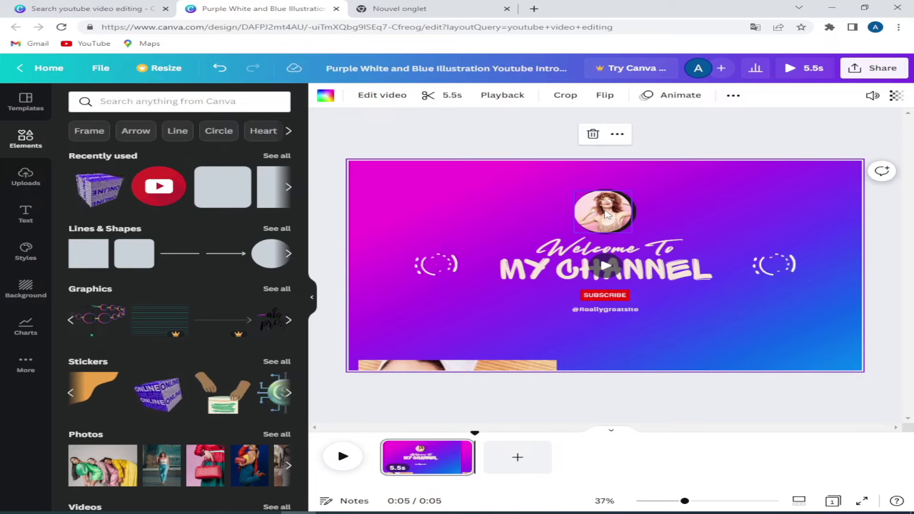
{"action": "left_click_drag", "start_coordinate": [605, 214], "coordinate": [536, 237]}
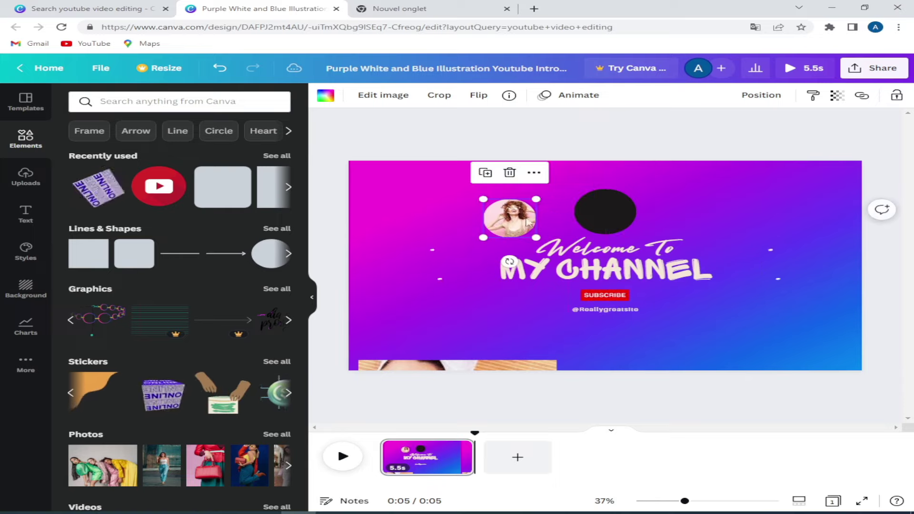
{"action": "left_click", "coordinate": [510, 173]}
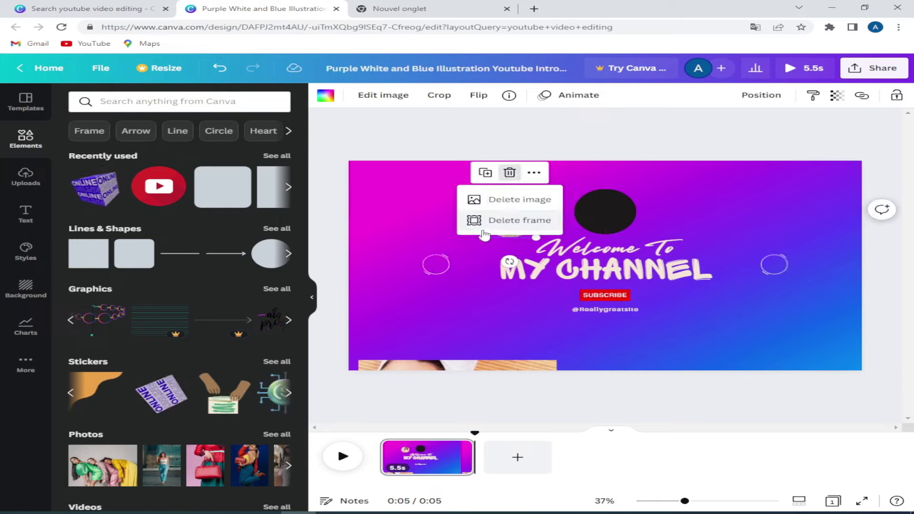
{"action": "left_click", "coordinate": [494, 200]}
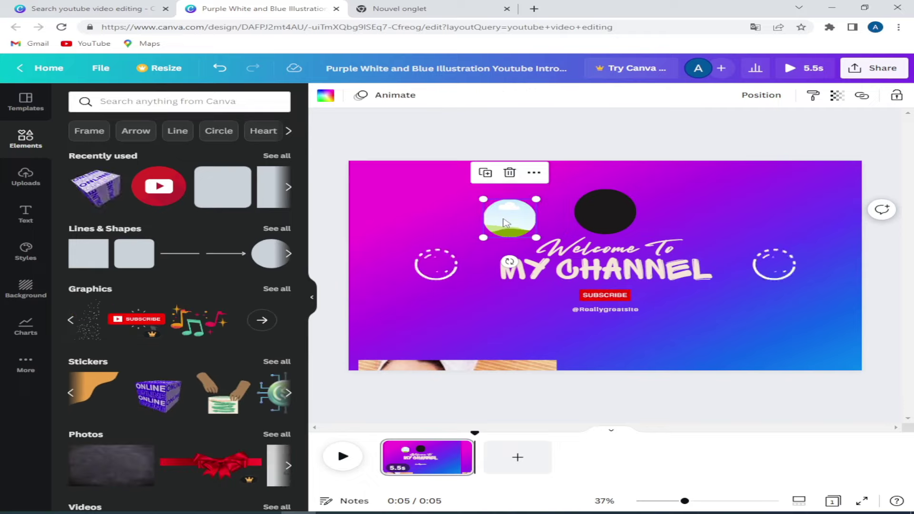
{"action": "left_click_drag", "start_coordinate": [506, 223], "coordinate": [637, 235]}
{"action": "left_click", "coordinate": [633, 353]}
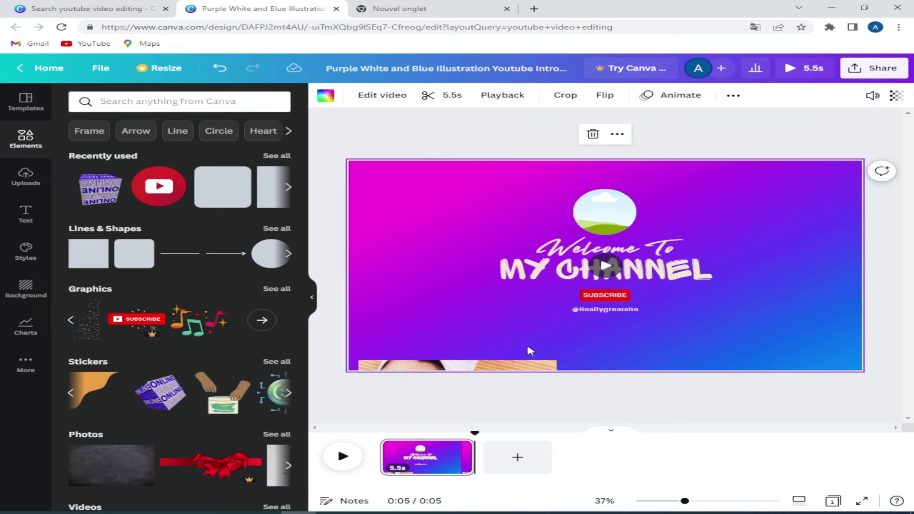
Bring the spa photo up from the canvas's lower edge, shrink it and fit it into the empty circular frame.
{"action": "left_click", "coordinate": [490, 365]}
{"action": "left_click_drag", "start_coordinate": [490, 365], "coordinate": [506, 180]}
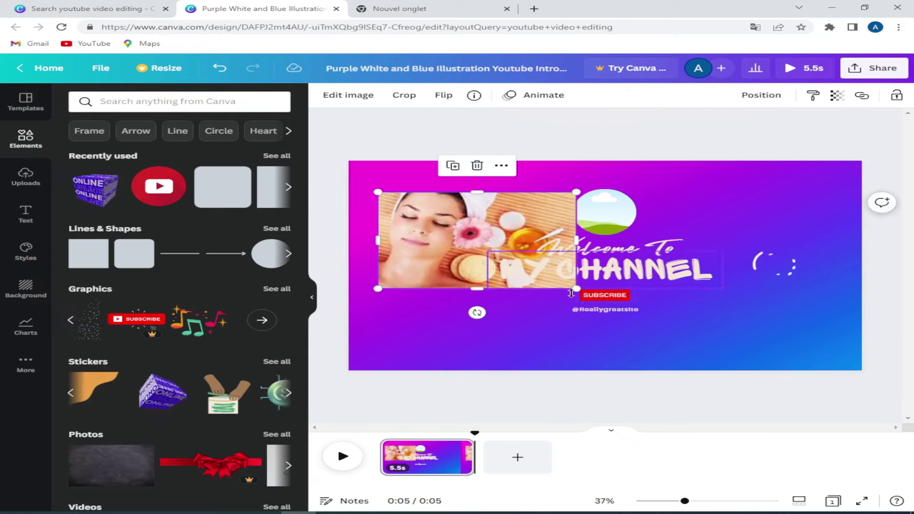
{"action": "left_click_drag", "start_coordinate": [567, 285], "coordinate": [538, 270]}
{"action": "left_click_drag", "start_coordinate": [537, 230], "coordinate": [657, 252]}
{"action": "left_click", "coordinate": [538, 208]}
Enlarge the photo-filled circular frame to about 321 × 321 and center it above the "Welcome To" text.
{"action": "left_click", "coordinate": [611, 220]}
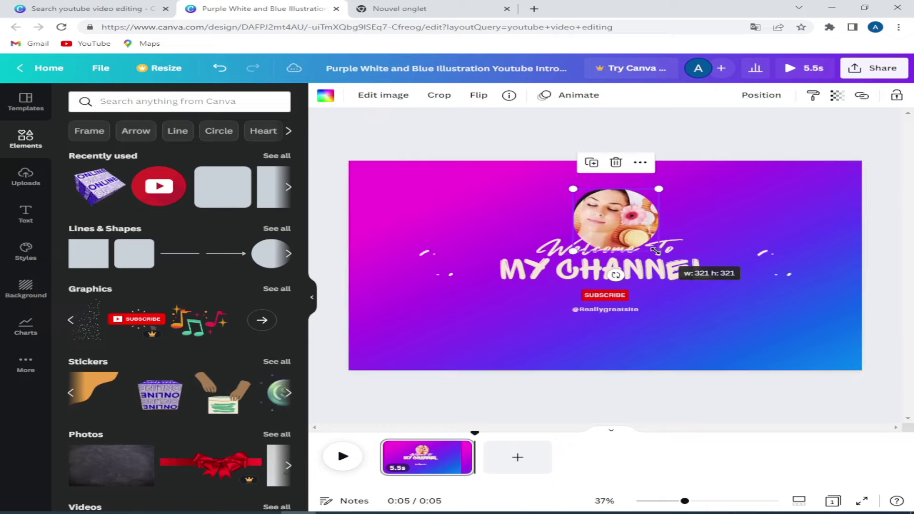
{"action": "left_click", "coordinate": [632, 231]}
{"action": "left_click", "coordinate": [722, 221]}
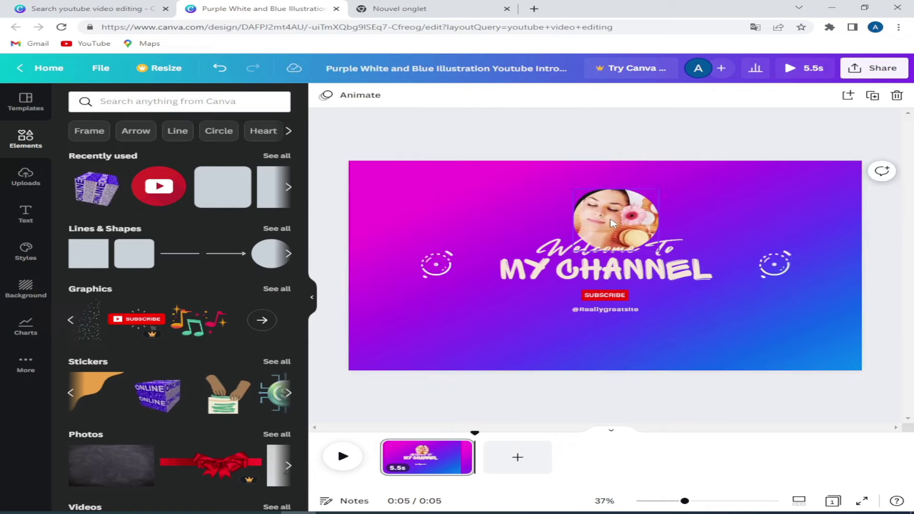
{"action": "left_click_drag", "start_coordinate": [609, 218], "coordinate": [599, 212]}
{"action": "left_click", "coordinate": [685, 216]}
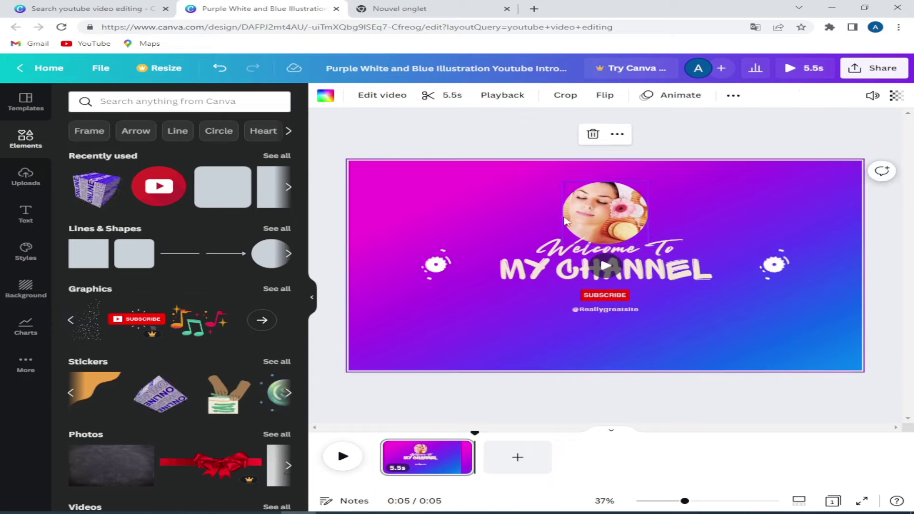
Add the round red YouTube logo from the recently used elements and delete the spa photo from the circular frame.
{"action": "left_click", "coordinate": [166, 197]}
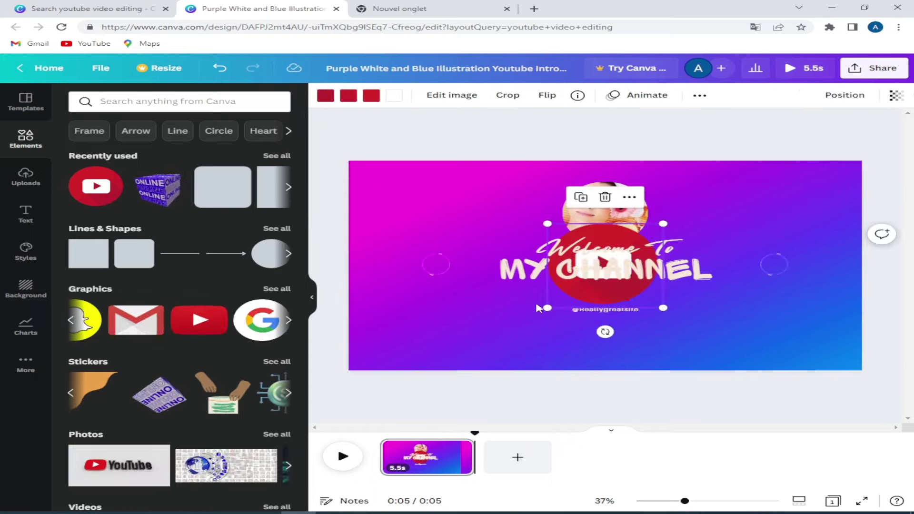
{"action": "left_click", "coordinate": [623, 216]}
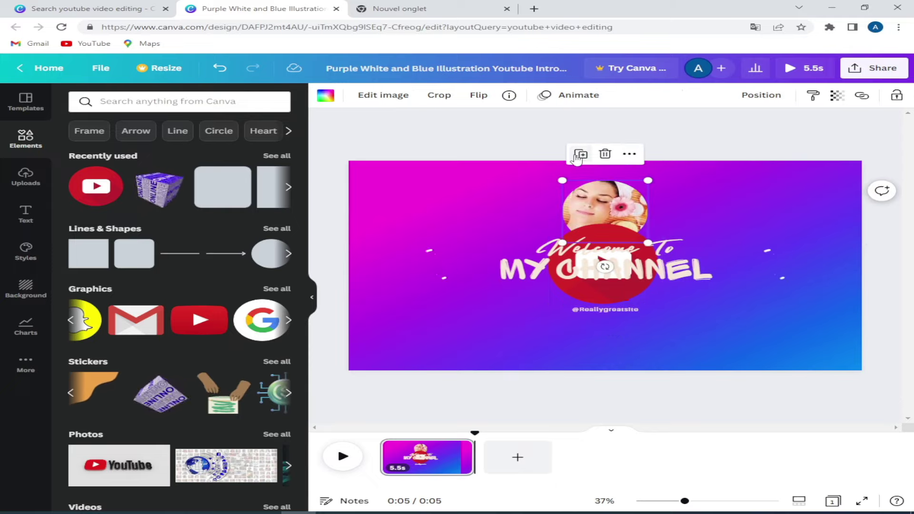
{"action": "left_click", "coordinate": [604, 153]}
{"action": "left_click", "coordinate": [600, 181]}
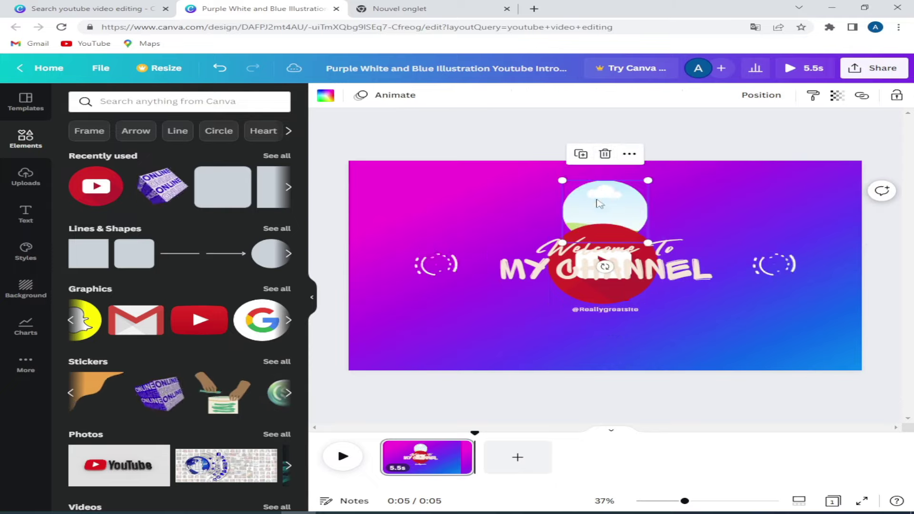
Move the YouTube logo over the empty circular frame above the title and shrink it to roughly the frame's size.
{"action": "left_click_drag", "start_coordinate": [617, 297], "coordinate": [616, 240]}
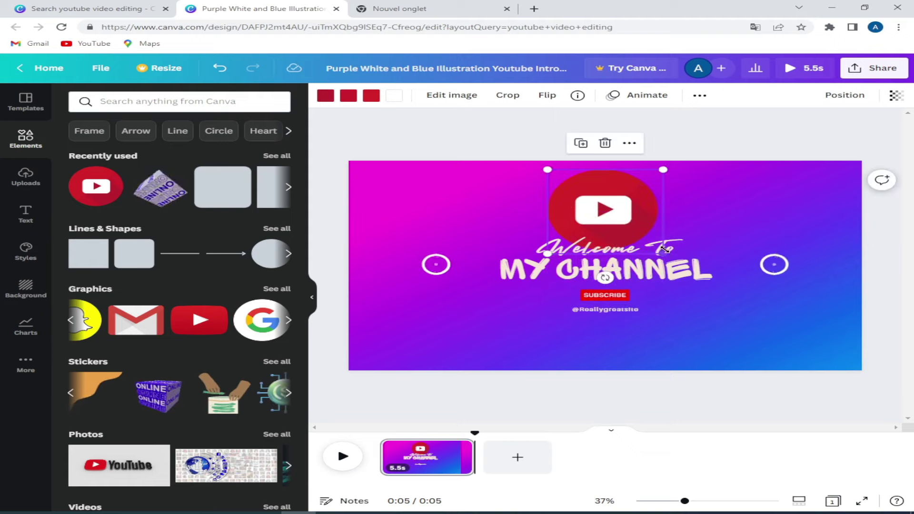
{"action": "left_click_drag", "start_coordinate": [666, 246], "coordinate": [628, 223]}
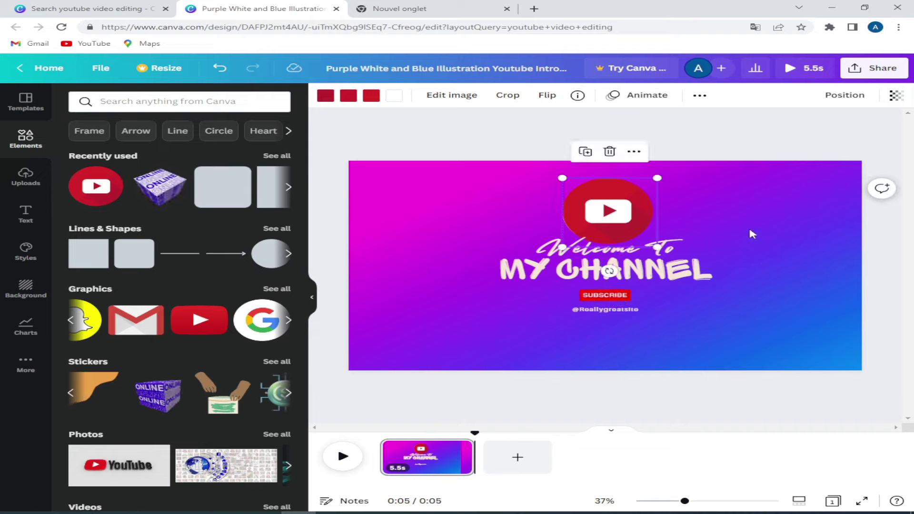
{"action": "key", "text": "Escape"}
Change the "MY CHANNEL" title text color to black.
{"action": "left_click", "coordinate": [619, 269]}
{"action": "left_click", "coordinate": [618, 268]}
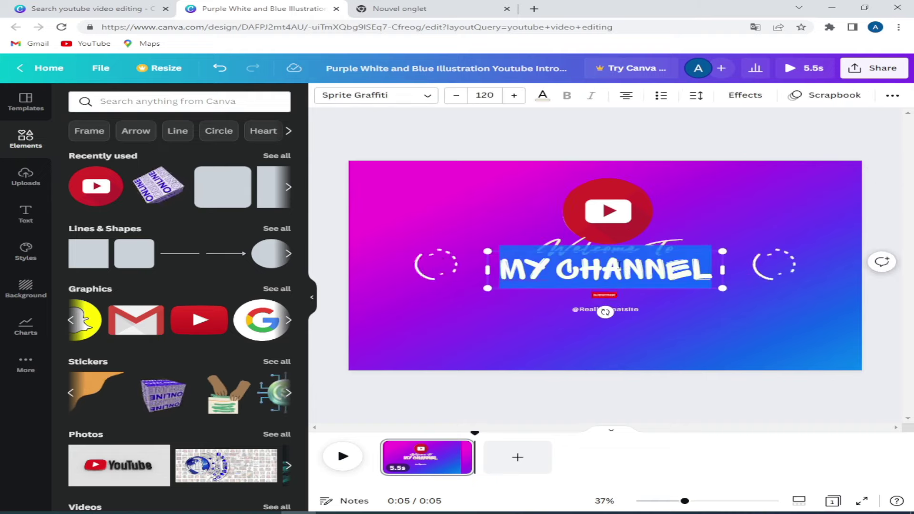
{"action": "left_click", "coordinate": [543, 96]}
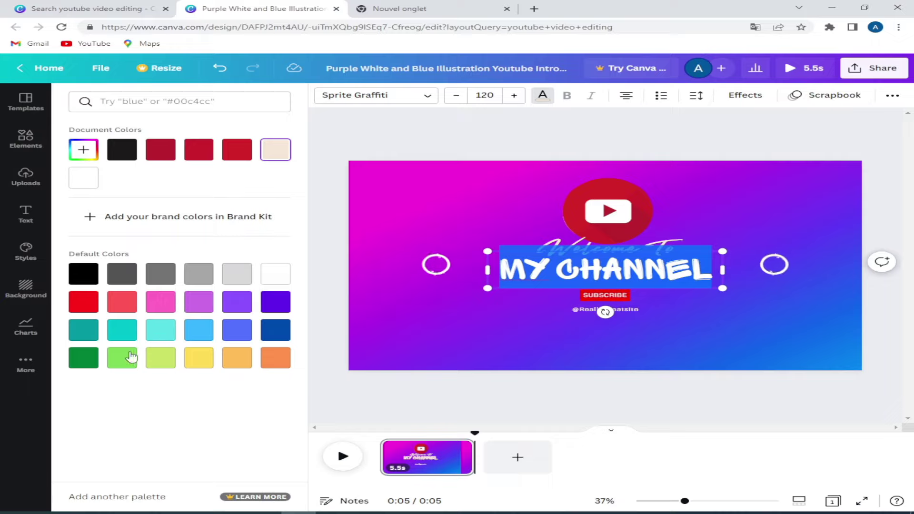
{"action": "left_click", "coordinate": [90, 276]}
{"action": "key", "text": "Escape"}
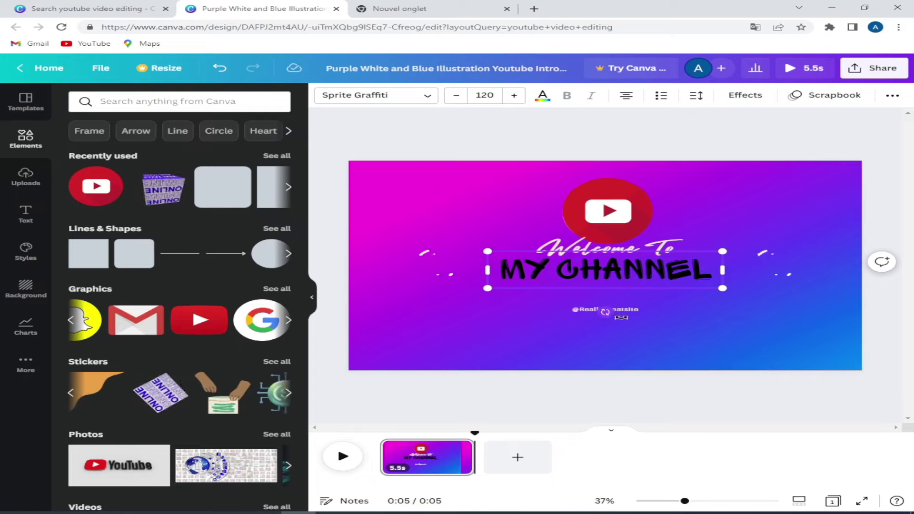
Move the small handle text and the SUBSCRIBE badge further below the title to space them out.
{"action": "left_click", "coordinate": [615, 313]}
{"action": "left_click_drag", "start_coordinate": [613, 310], "coordinate": [613, 334]}
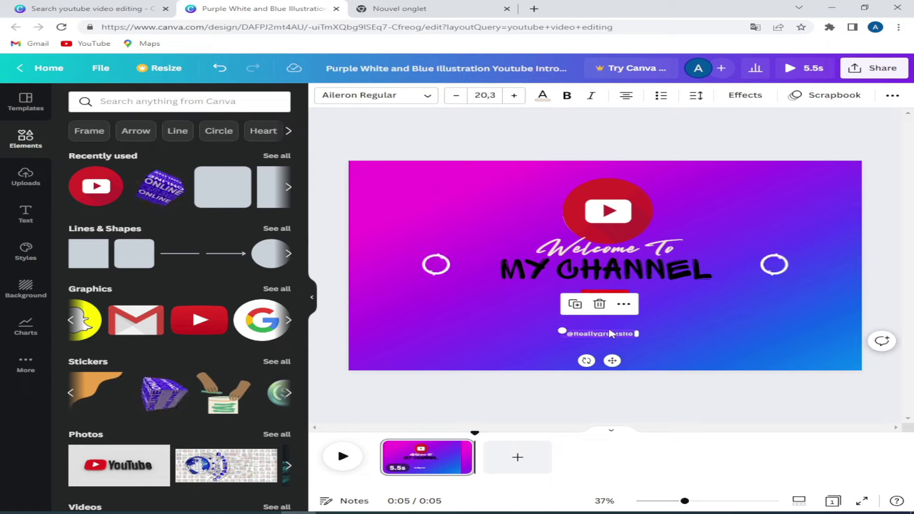
{"action": "left_click", "coordinate": [659, 319]}
{"action": "left_click_drag", "start_coordinate": [598, 298], "coordinate": [599, 314]}
{"action": "left_click", "coordinate": [660, 295]}
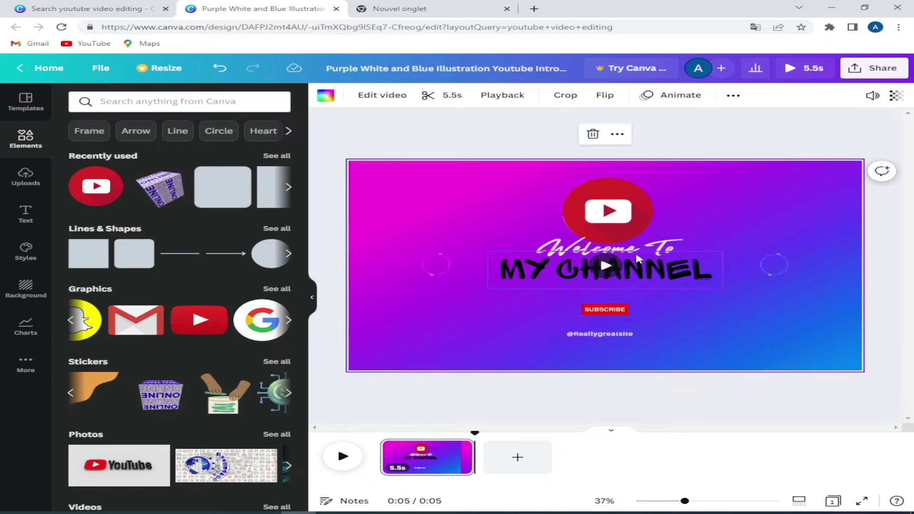
{"action": "left_click", "coordinate": [763, 261]}
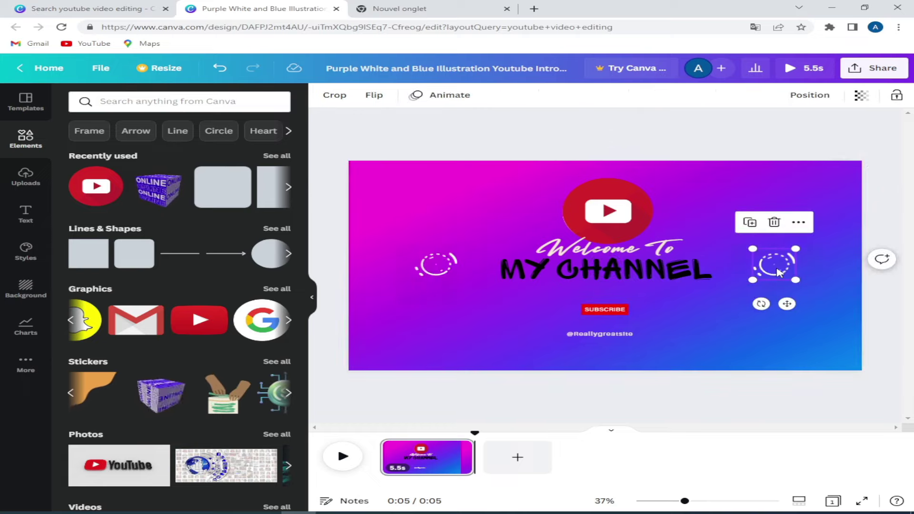
{"action": "double_click", "coordinate": [779, 272]}
{"action": "left_click", "coordinate": [752, 226]}
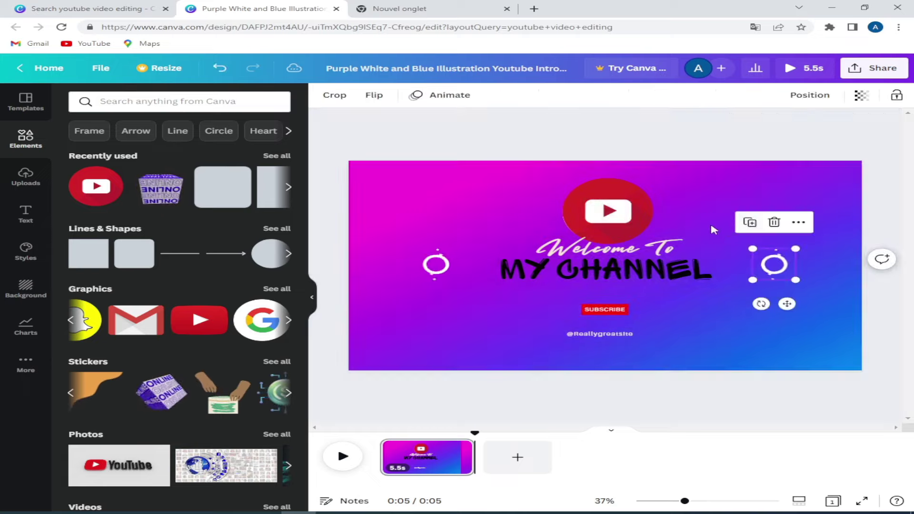
{"action": "left_click", "coordinate": [686, 208]}
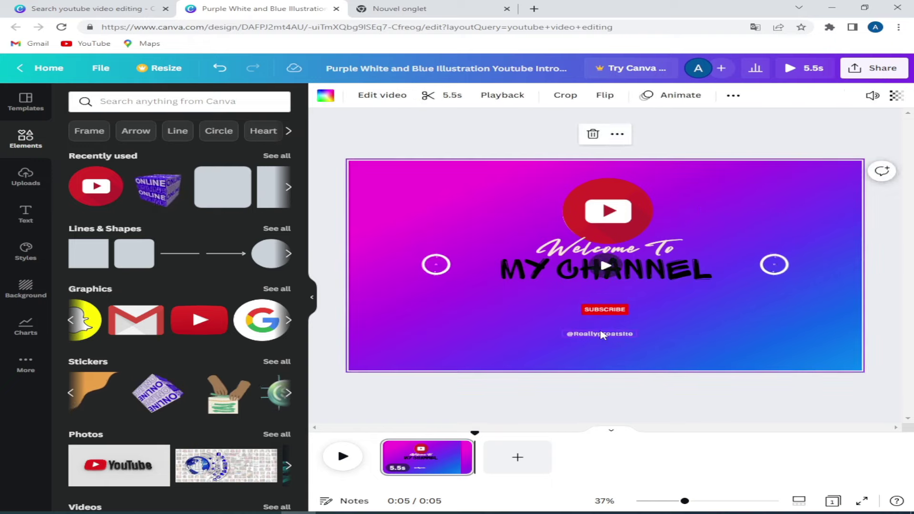
Rearrange the canvas: shift the handle text leftward, lower the SUBSCRIBE badge slightly and move the YouTube logo to the right of the title area.
{"action": "left_click_drag", "start_coordinate": [602, 335], "coordinate": [509, 338]}
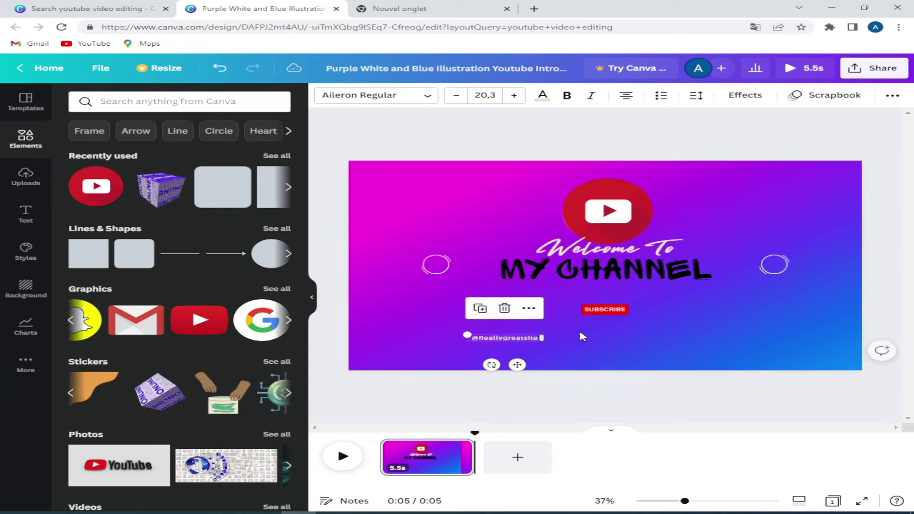
{"action": "left_click_drag", "start_coordinate": [605, 310], "coordinate": [603, 327]}
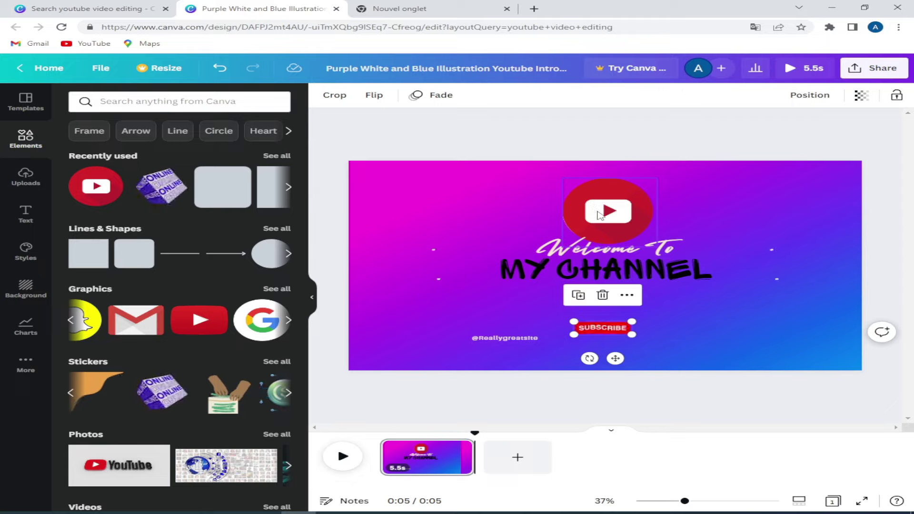
{"action": "left_click_drag", "start_coordinate": [598, 216], "coordinate": [737, 226]}
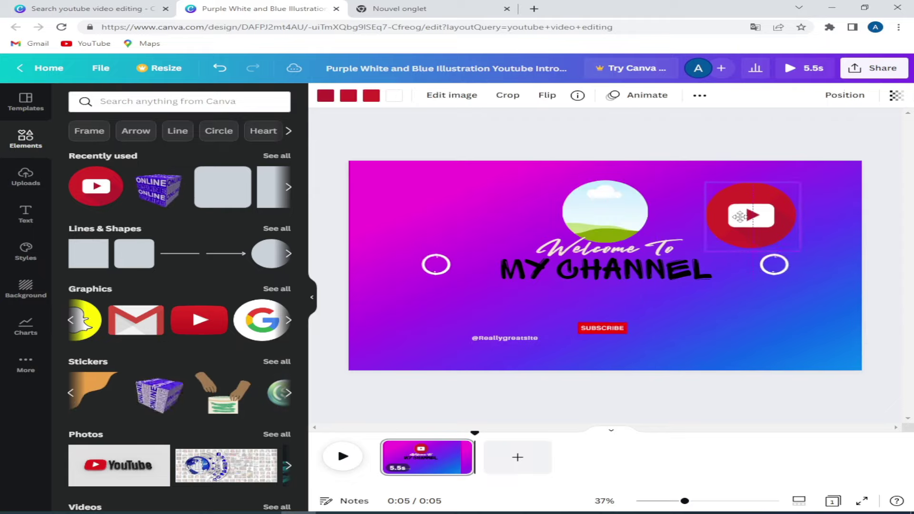
Remove the empty circular frame and the black circle behind it from above the "Welcome To" text.
{"action": "left_click", "coordinate": [624, 221]}
{"action": "left_click_drag", "start_coordinate": [625, 222], "coordinate": [633, 442]}
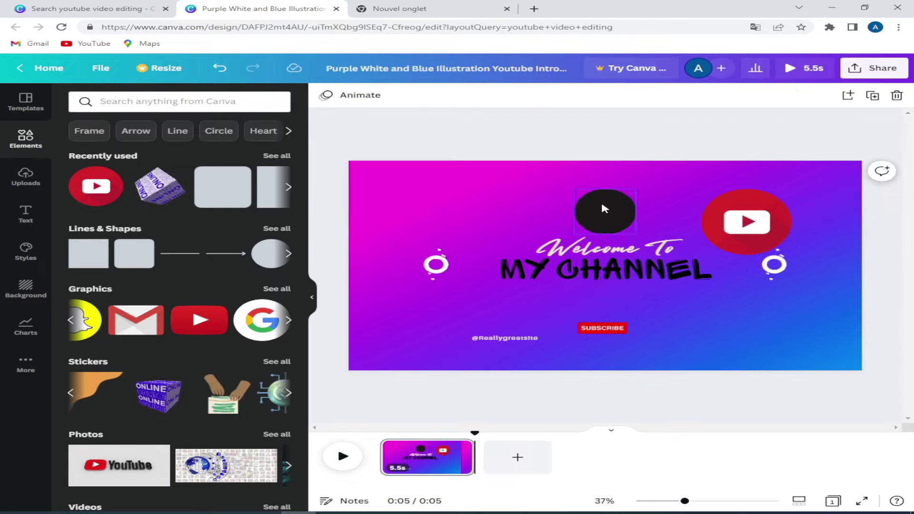
{"action": "left_click", "coordinate": [603, 208]}
{"action": "left_click", "coordinate": [611, 160]}
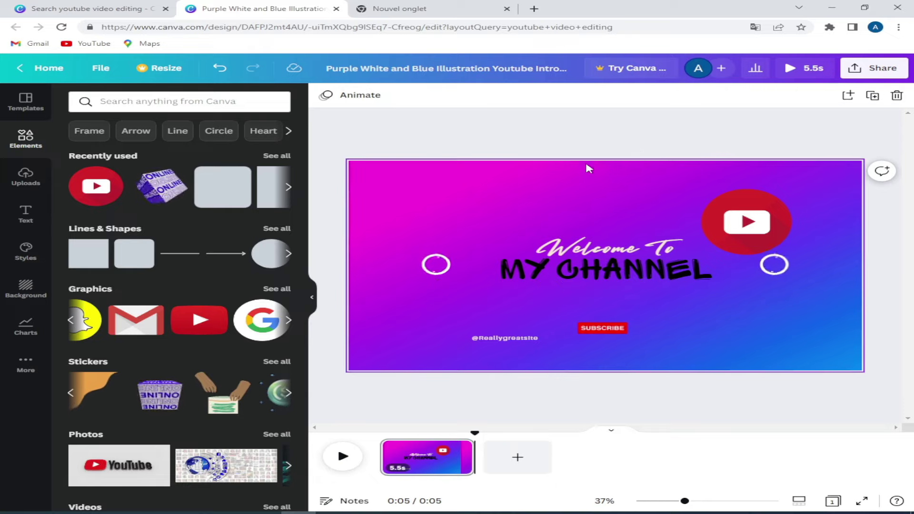
Separate the two heading lines by moving the "MY CHANNEL" title down and the "Welcome To" text up toward the canvas's upper edge.
{"action": "left_click", "coordinate": [589, 254]}
{"action": "left_click_drag", "start_coordinate": [586, 264], "coordinate": [558, 288]}
{"action": "left_click", "coordinate": [602, 243]}
{"action": "left_click_drag", "start_coordinate": [602, 241], "coordinate": [566, 194]}
Change the "Welcome To" text color to black.
{"action": "left_click", "coordinate": [567, 195]}
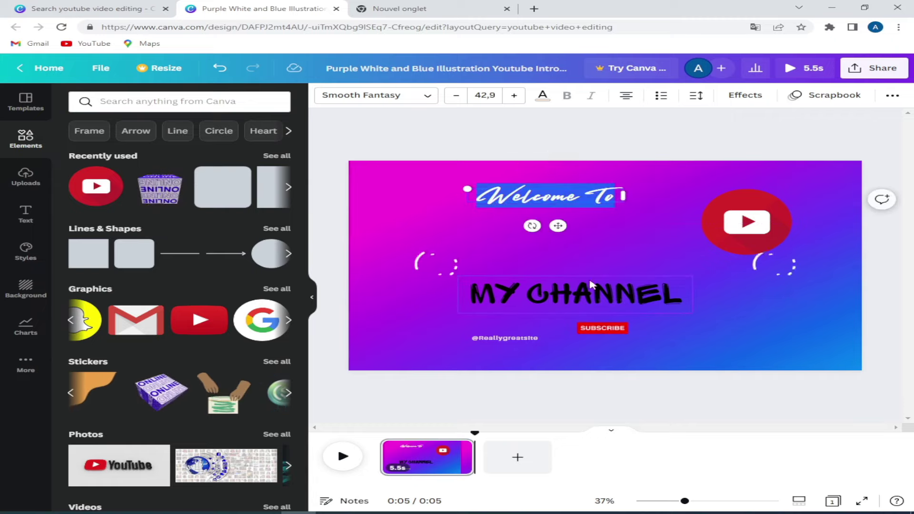
{"action": "left_click", "coordinate": [542, 97]}
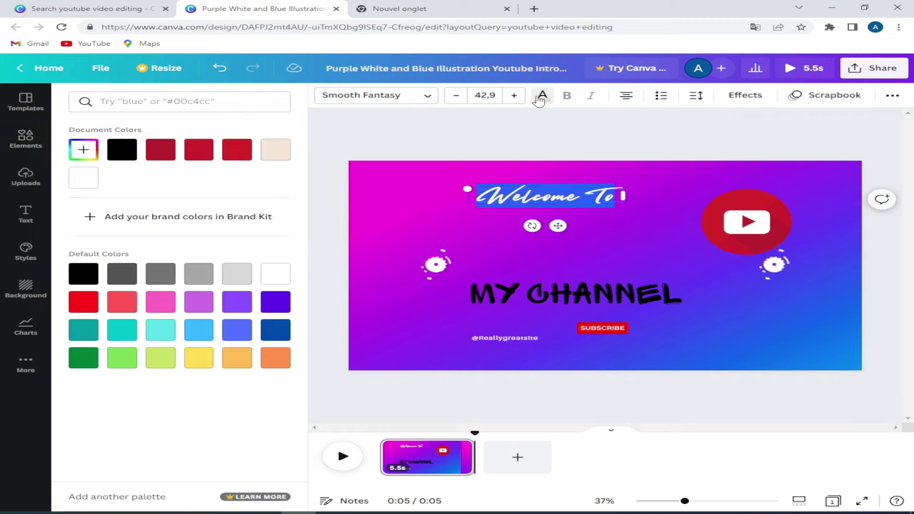
{"action": "left_click", "coordinate": [125, 154]}
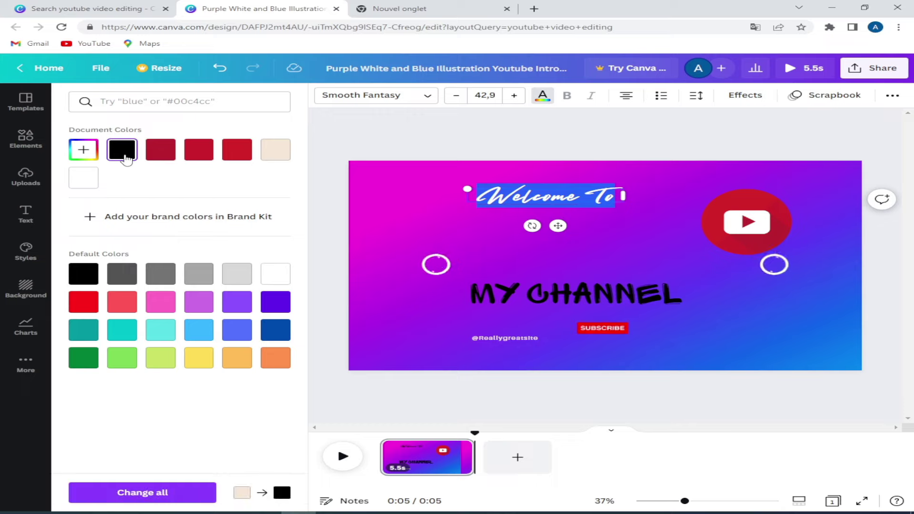
{"action": "key", "text": "Escape"}
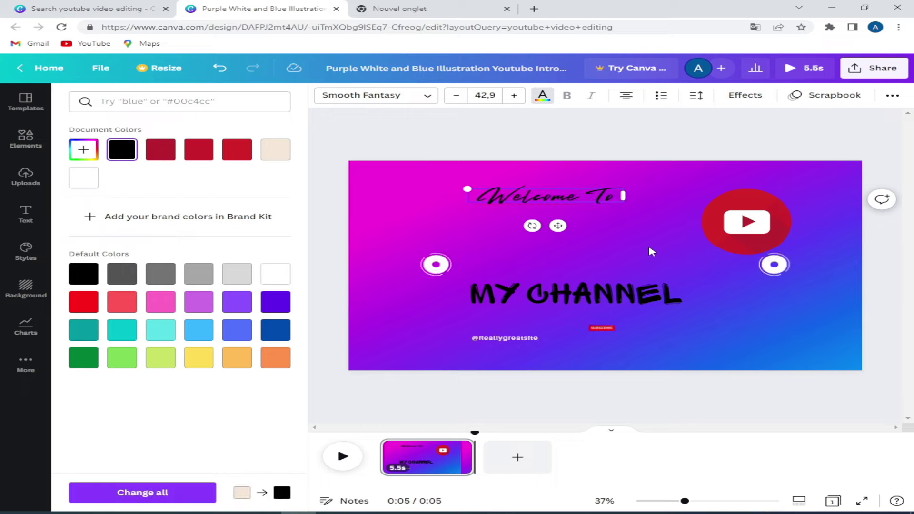
Shift the "MY CHANNEL" title and the left animated ring toward the upper left, and bring the "Welcome To" text down above the title.
{"action": "left_click", "coordinate": [566, 290]}
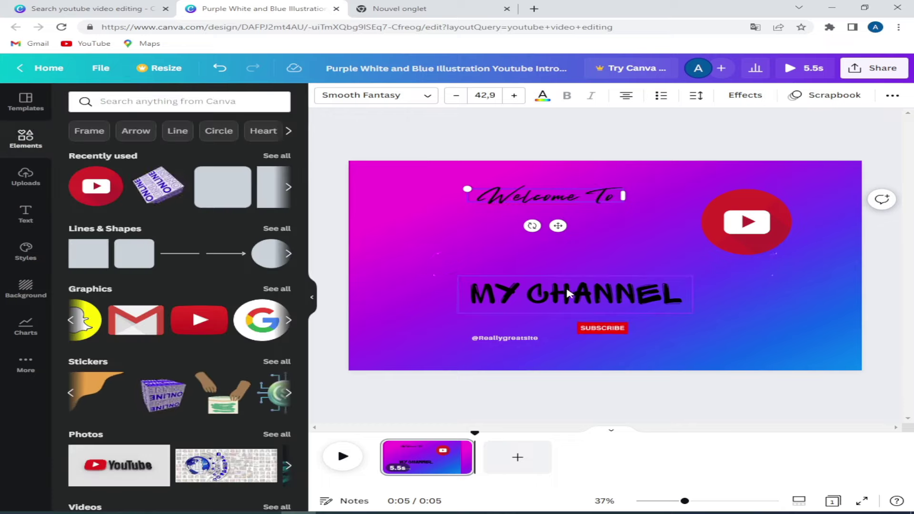
{"action": "left_click_drag", "start_coordinate": [566, 290], "coordinate": [519, 294]}
{"action": "left_click_drag", "start_coordinate": [436, 264], "coordinate": [378, 210]}
{"action": "left_click_drag", "start_coordinate": [492, 293], "coordinate": [482, 274]}
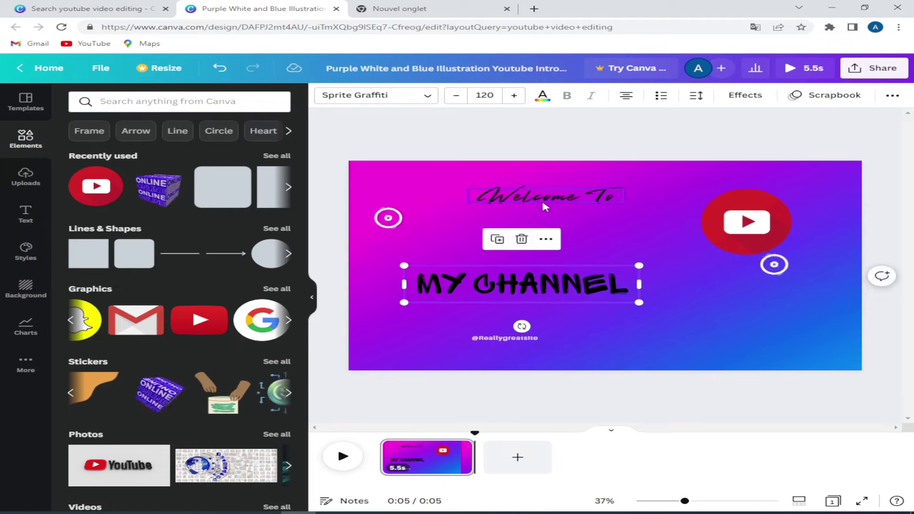
{"action": "left_click_drag", "start_coordinate": [538, 203], "coordinate": [483, 238]}
{"action": "left_click", "coordinate": [590, 292]}
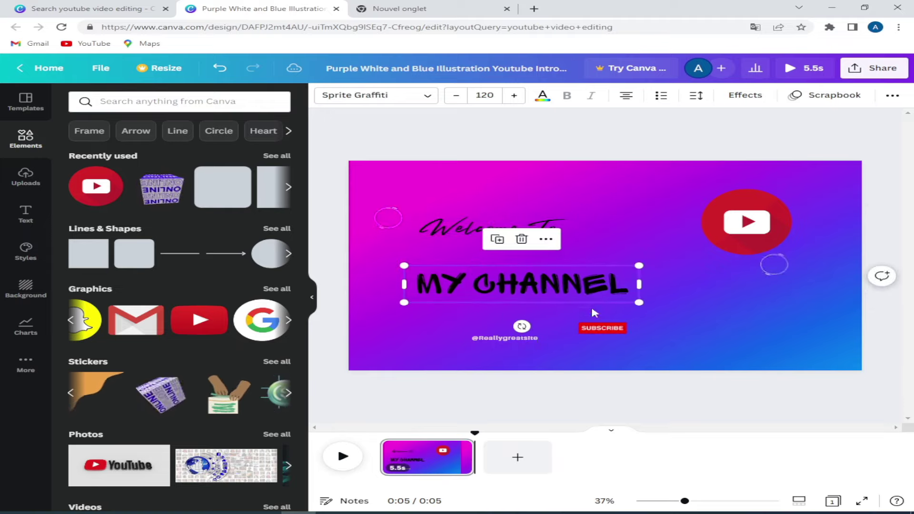
Enlarge the "MY CHANNEL" title to font size 128 and shift it slightly right.
{"action": "left_click_drag", "start_coordinate": [647, 309], "coordinate": [652, 304]}
{"action": "mouse_move", "coordinate": [585, 286]}
{"action": "left_mouse_down"}
{"action": "mouse_move", "coordinate": [606, 287]}
{"action": "mouse_move", "coordinate": [587, 285]}
{"action": "left_mouse_up"}
{"action": "left_click_drag", "start_coordinate": [524, 286], "coordinate": [539, 291]}
Place the "Welcome To" text close above the title's left part and the YouTube logo above the title's right end.
{"action": "scroll", "coordinate": [214, 226], "scroll_direction": "down", "scroll_amount": 8}
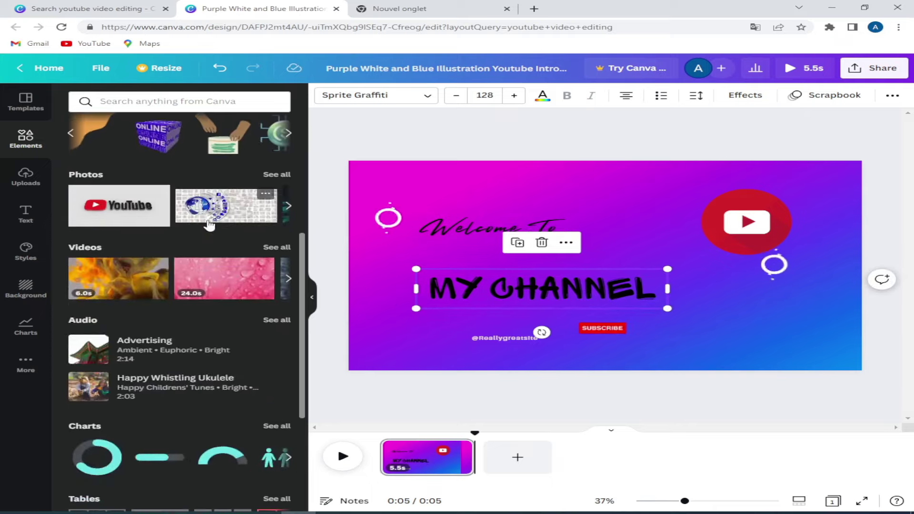
{"action": "scroll", "coordinate": [208, 224], "scroll_direction": "down", "scroll_amount": 3}
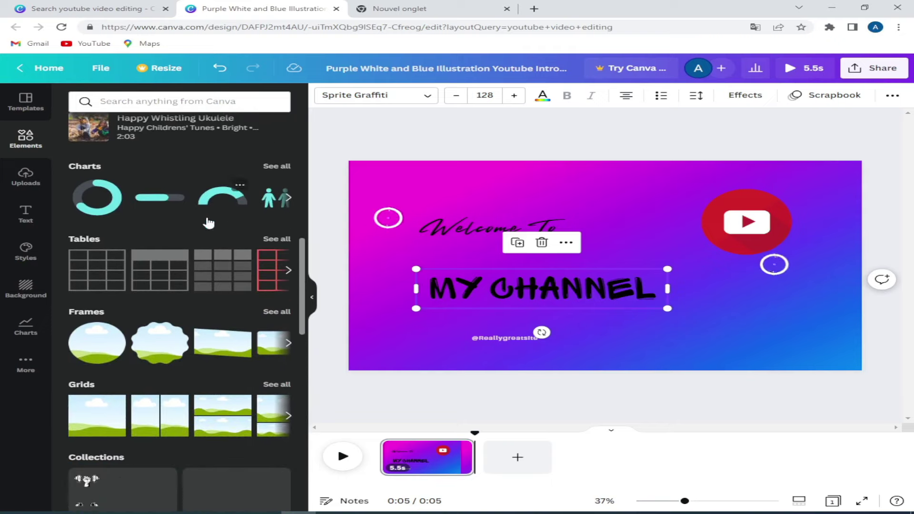
{"action": "mouse_move", "coordinate": [468, 237]}
{"action": "left_mouse_down"}
{"action": "mouse_move", "coordinate": [437, 248]}
{"action": "mouse_move", "coordinate": [461, 250]}
{"action": "left_mouse_up"}
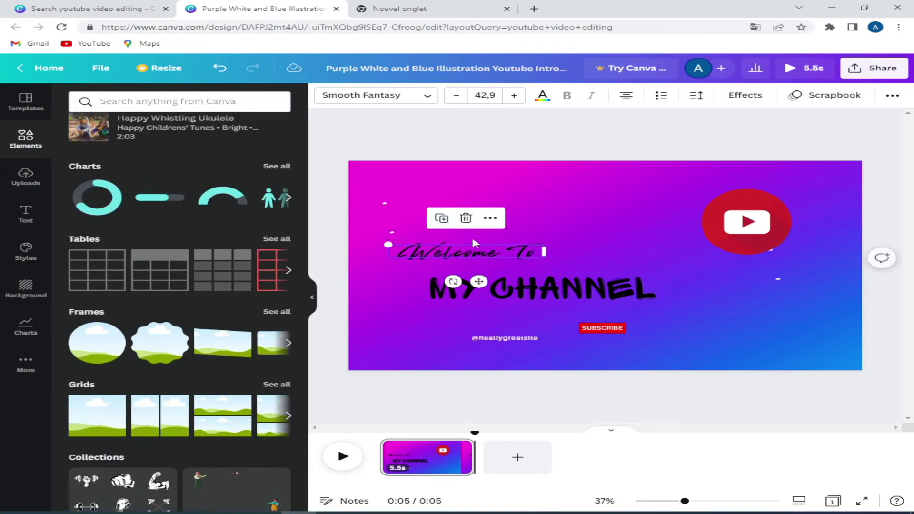
{"action": "left_click_drag", "start_coordinate": [733, 220], "coordinate": [652, 236]}
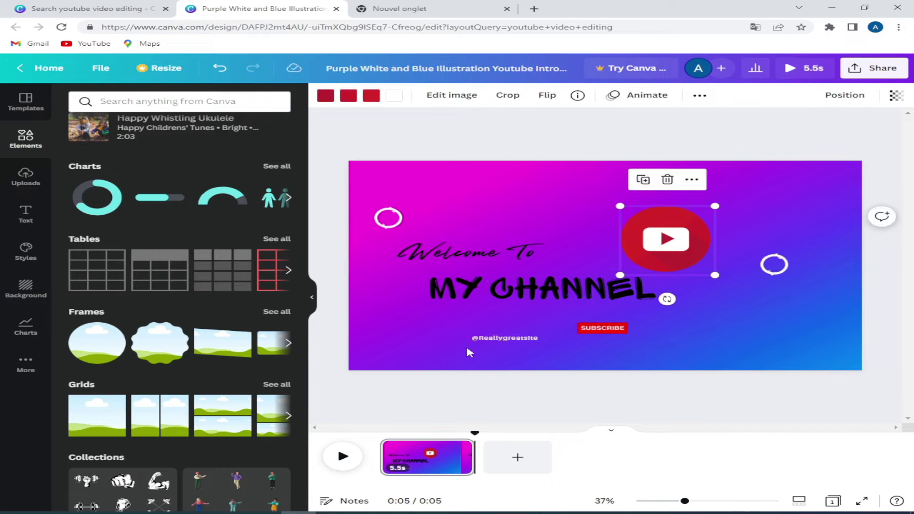
Replace the small handle text with "youyube" and move the SUBSCRIBE badge to the right of the "MY CHANNEL" title.
{"action": "left_click", "coordinate": [508, 341]}
{"action": "left_click", "coordinate": [507, 340]}
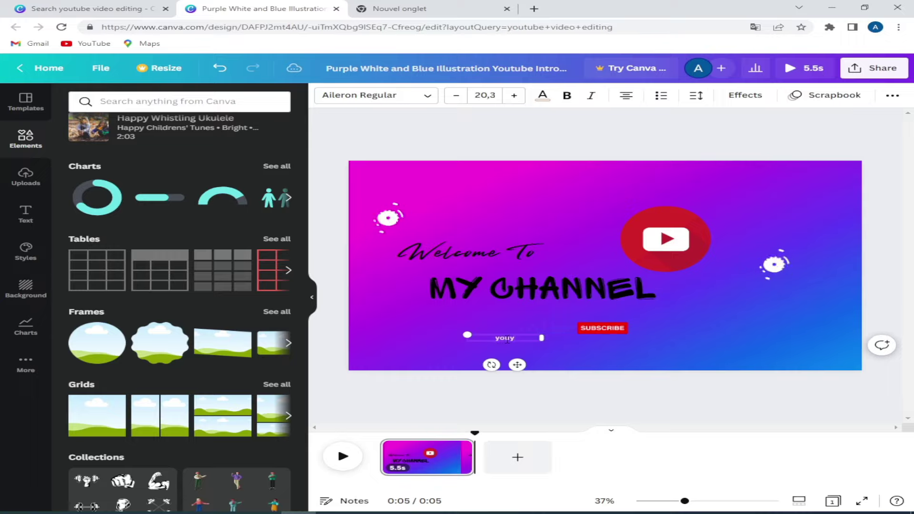
{"action": "type", "text": "be"}
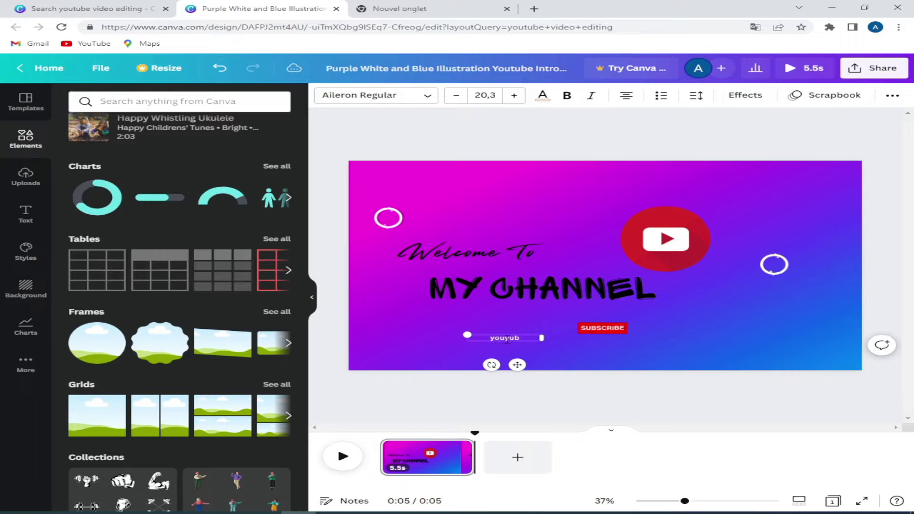
{"action": "left_click", "coordinate": [685, 312]}
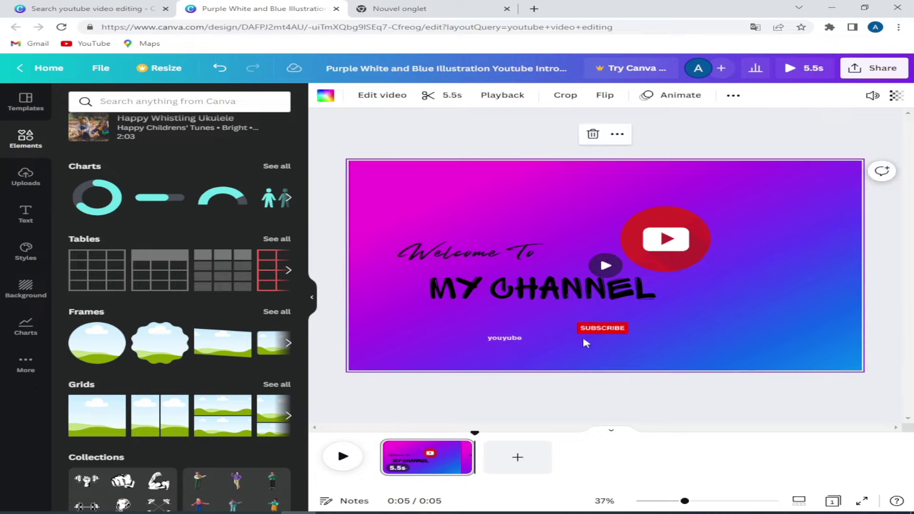
{"action": "left_click_drag", "start_coordinate": [603, 328], "coordinate": [702, 295]}
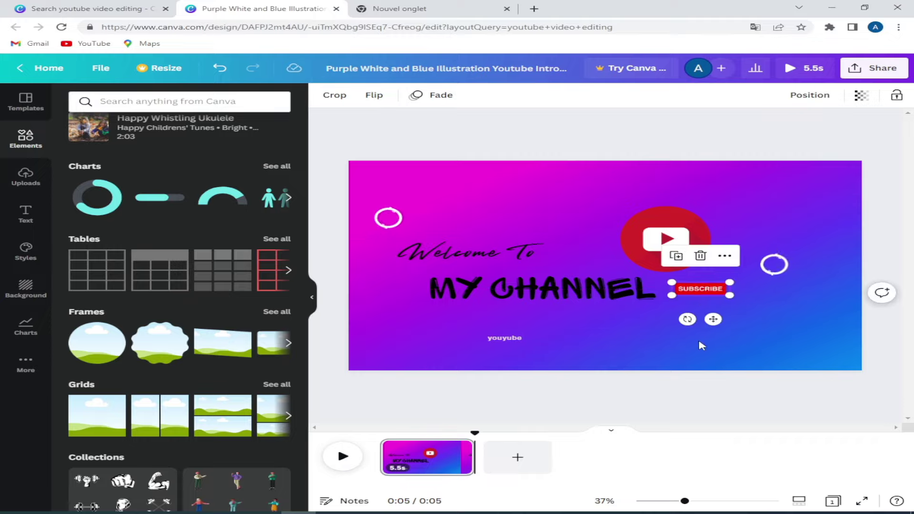
Play back the intro to check how the rearranged elements animate, pausing the preview partway.
{"action": "left_click", "coordinate": [376, 467]}
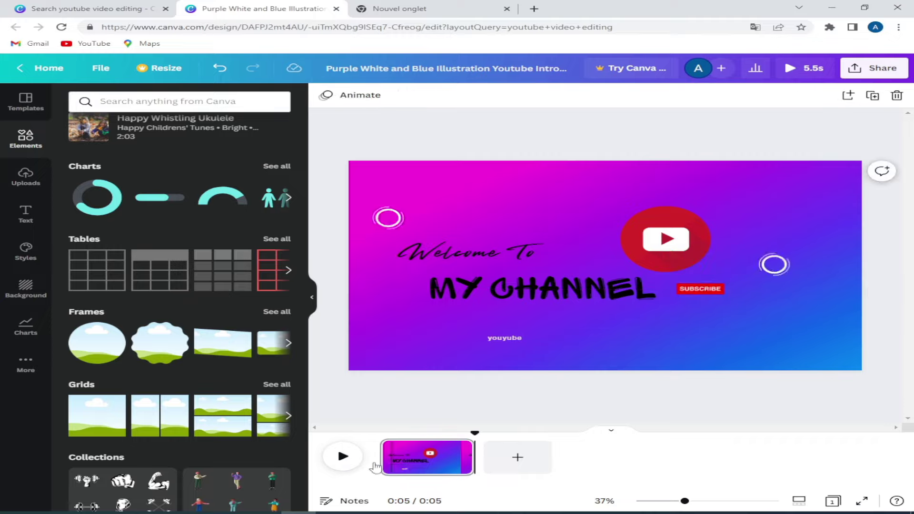
{"action": "left_click", "coordinate": [342, 456]}
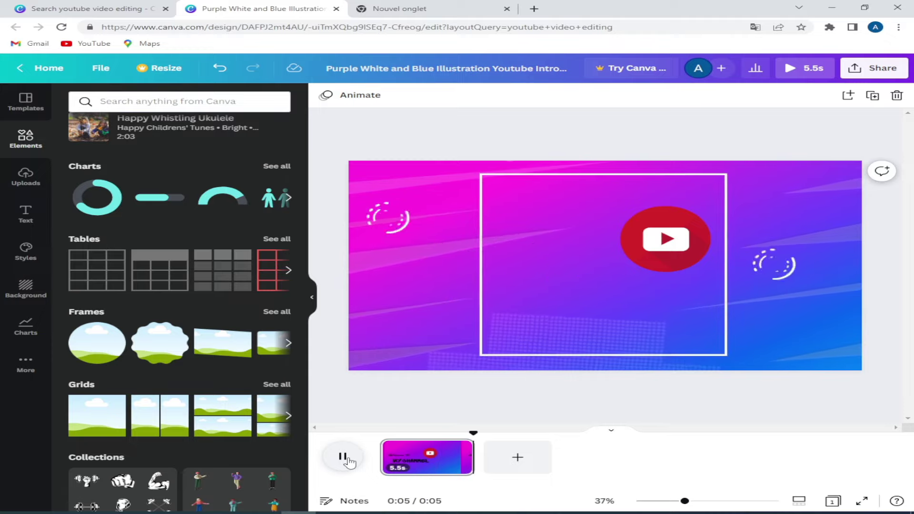
{"action": "left_click", "coordinate": [347, 458]}
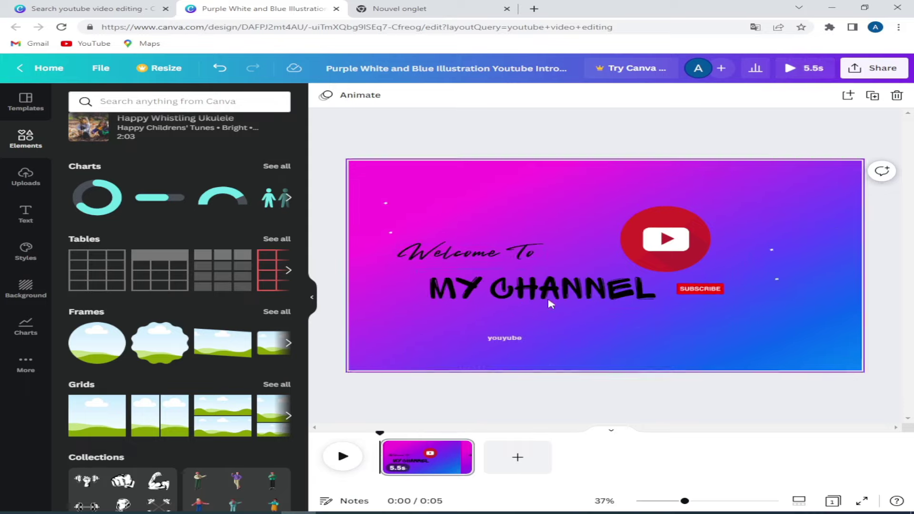
{"action": "left_click", "coordinate": [348, 460]}
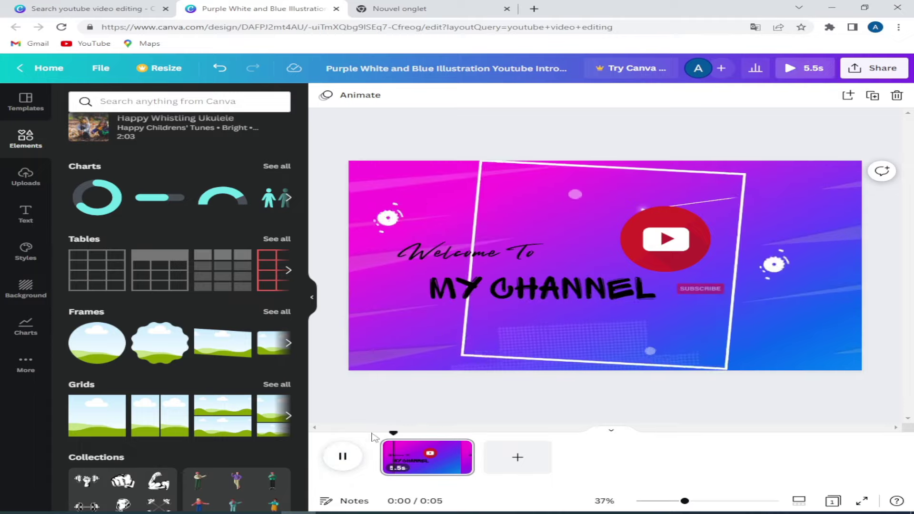
{"action": "left_click", "coordinate": [343, 457]}
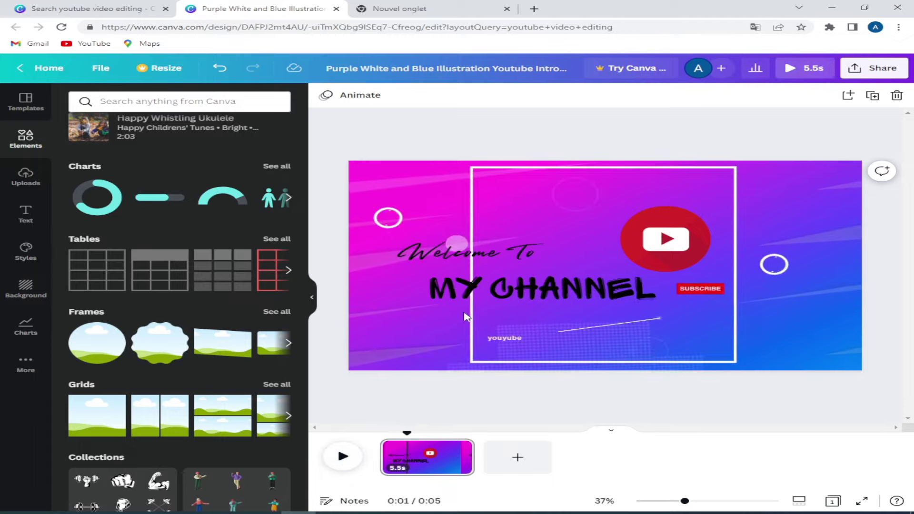
Change the "MY CHANNEL" title text color to yellow.
{"action": "left_click", "coordinate": [543, 198]}
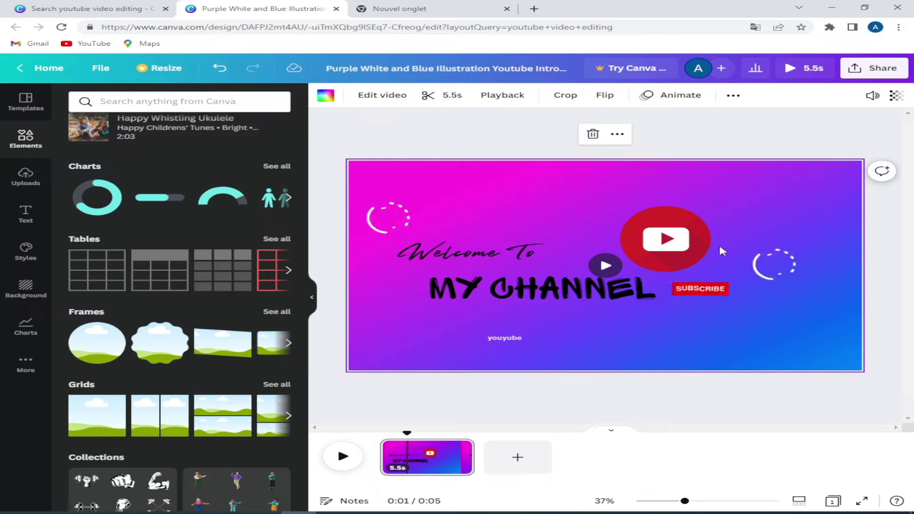
{"action": "left_click", "coordinate": [498, 287]}
{"action": "double_click", "coordinate": [520, 292]}
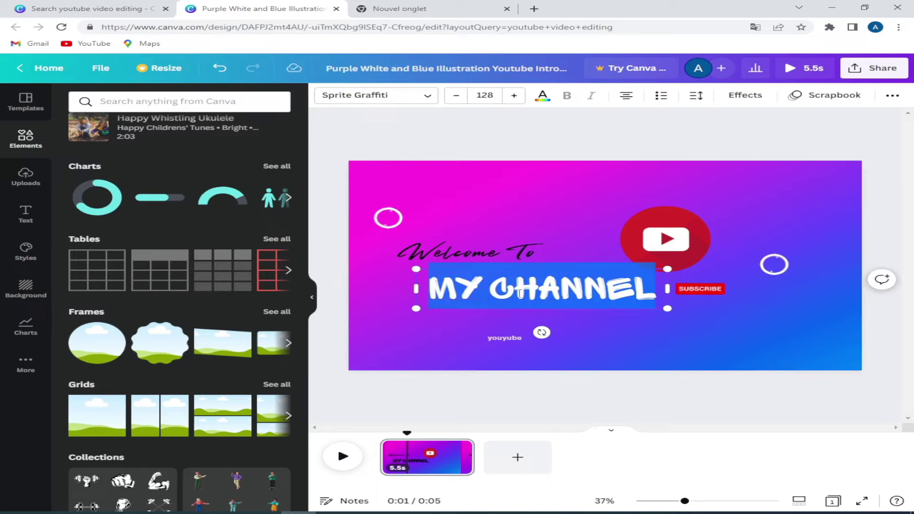
{"action": "left_click", "coordinate": [542, 97]}
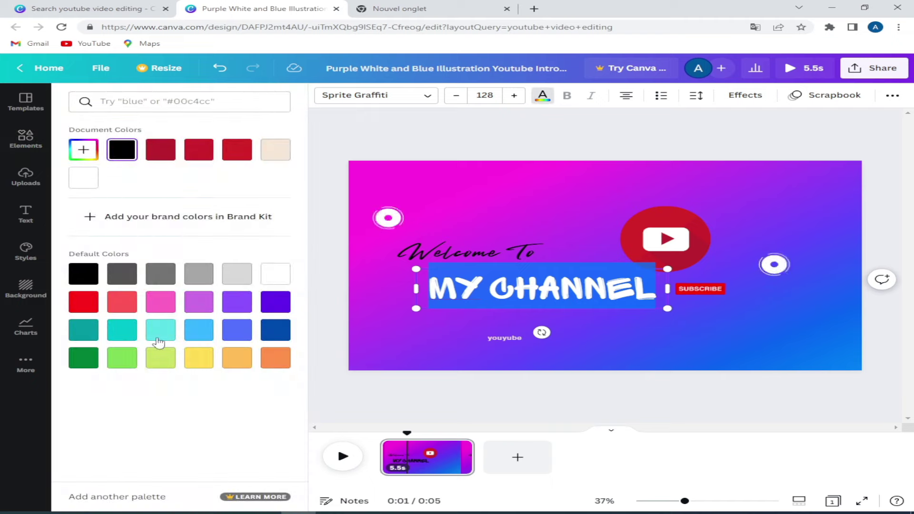
{"action": "left_click", "coordinate": [199, 358]}
{"action": "key", "text": "Escape"}
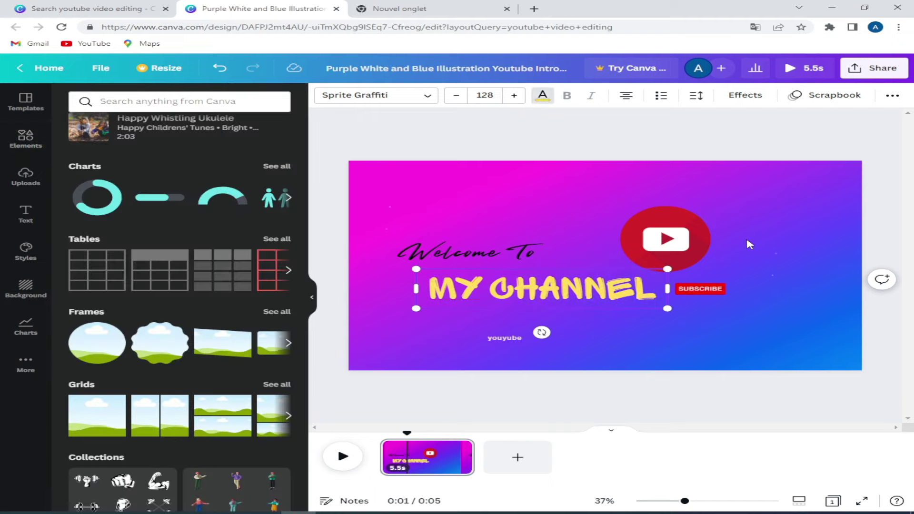
Nudge the "Welcome To" text slightly to the right above the yellow title.
{"action": "left_click", "coordinate": [716, 288]}
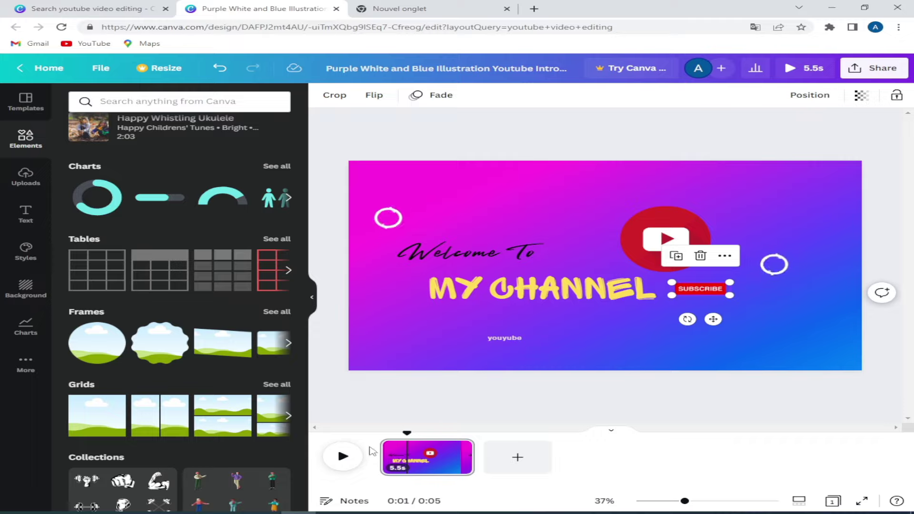
{"action": "left_click", "coordinate": [744, 183]}
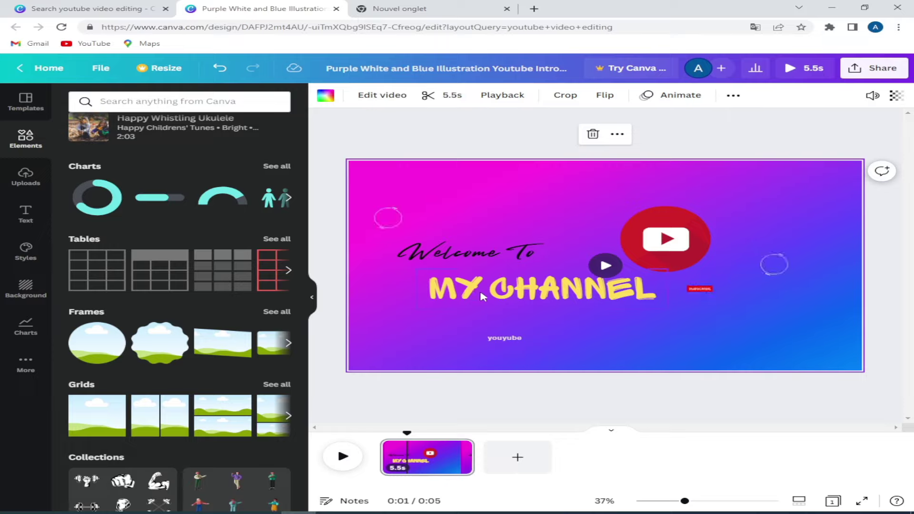
{"action": "left_click", "coordinate": [485, 257]}
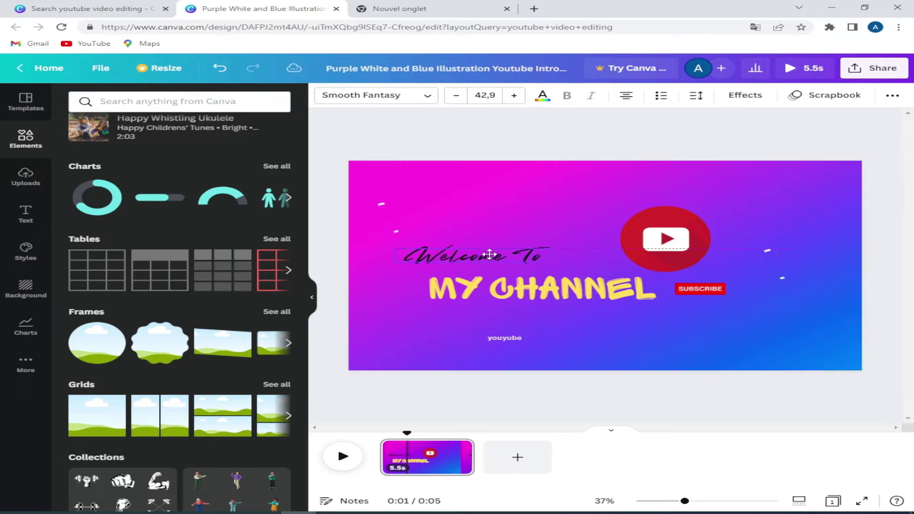
Preview the intro animation several times, pausing at different moments to review the new colors and layout.
{"action": "key", "text": "space"}
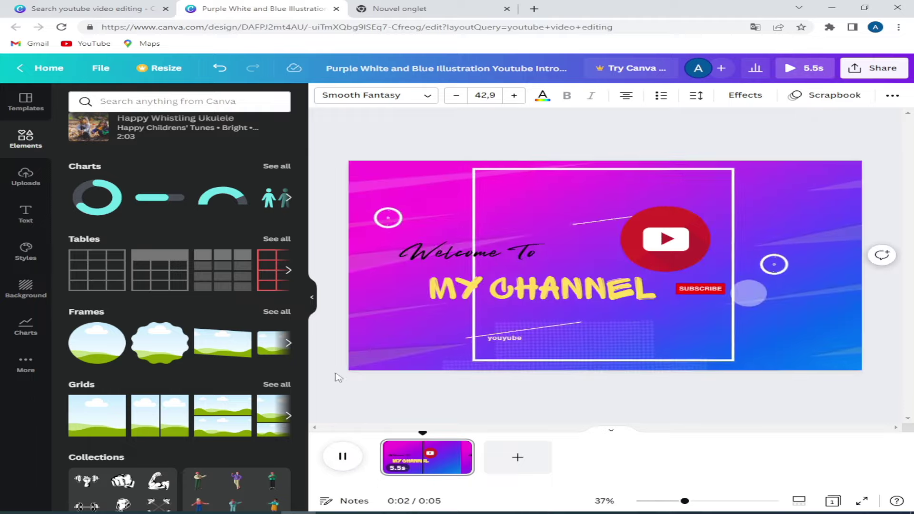
{"action": "left_click", "coordinate": [342, 458]}
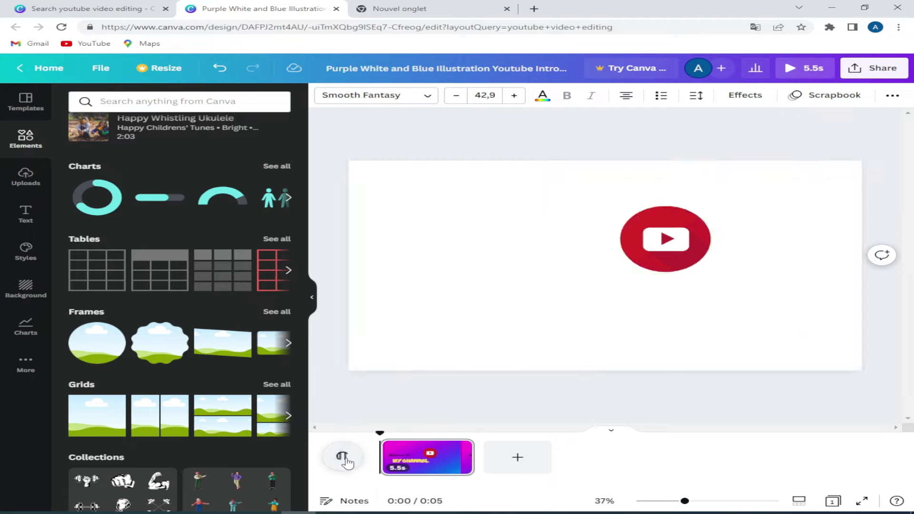
{"action": "left_click", "coordinate": [342, 458]}
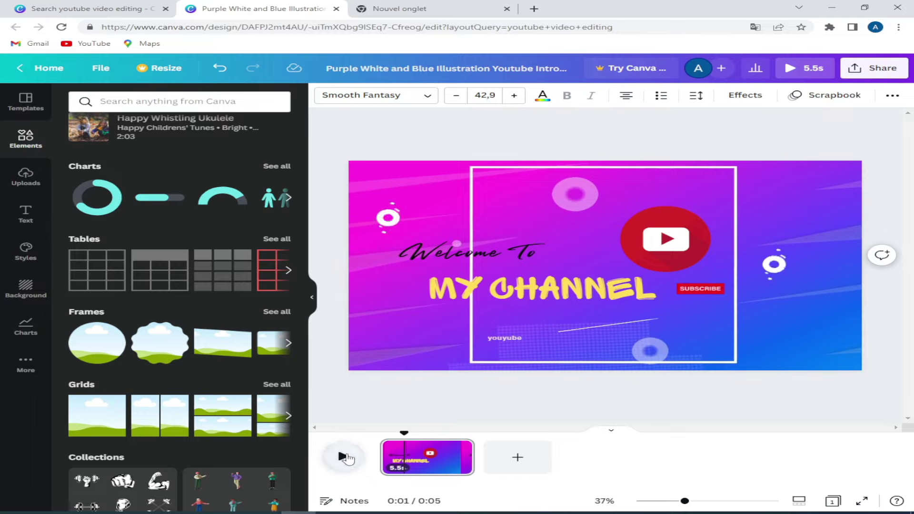
{"action": "left_click", "coordinate": [343, 457]}
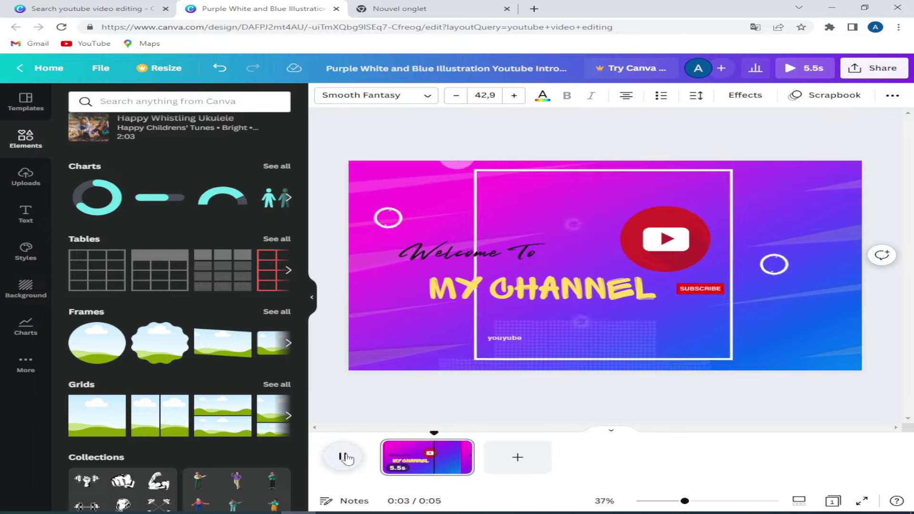
{"action": "left_click", "coordinate": [344, 457]}
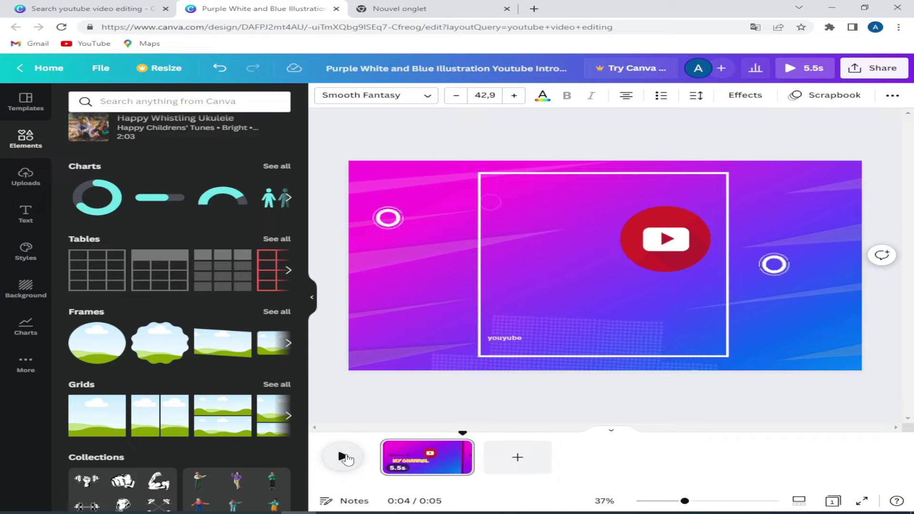
{"action": "left_click", "coordinate": [341, 458]}
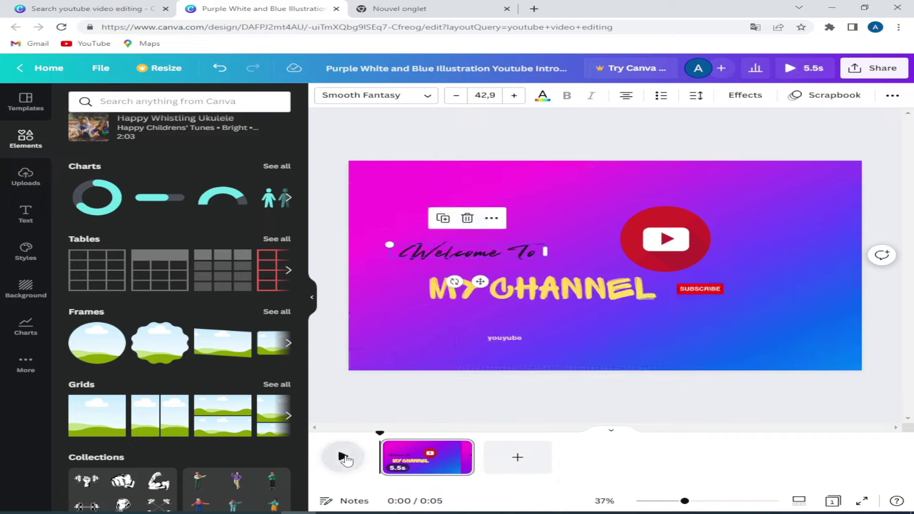
{"action": "key", "text": "space"}
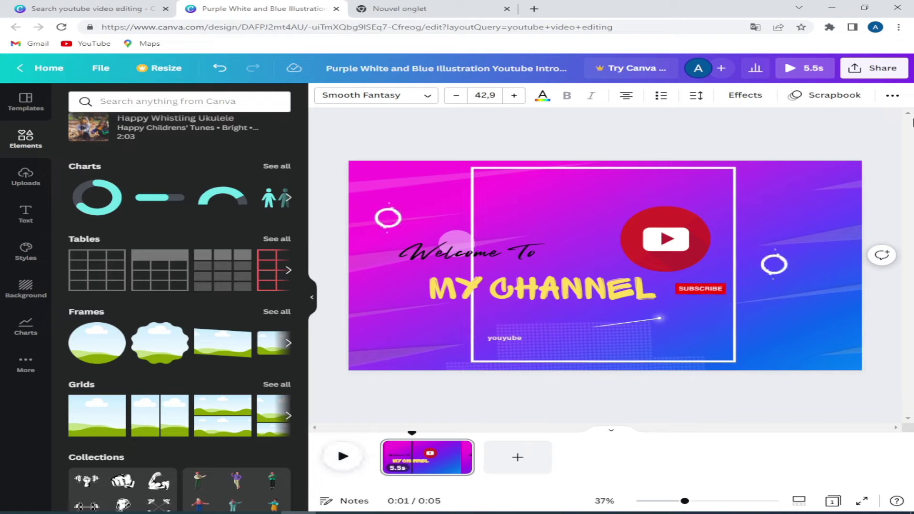
Download the finished intro design as an MP4 video.
{"action": "left_click", "coordinate": [859, 68]}
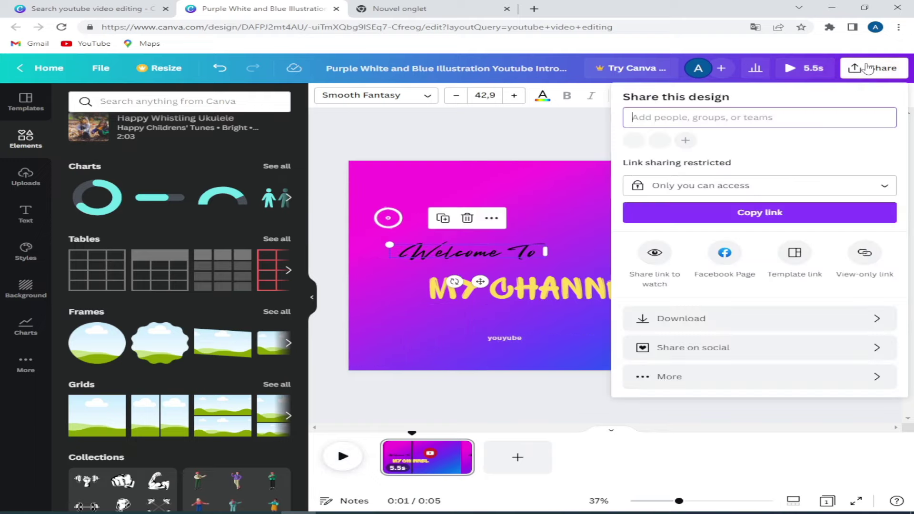
{"action": "left_click", "coordinate": [706, 320]}
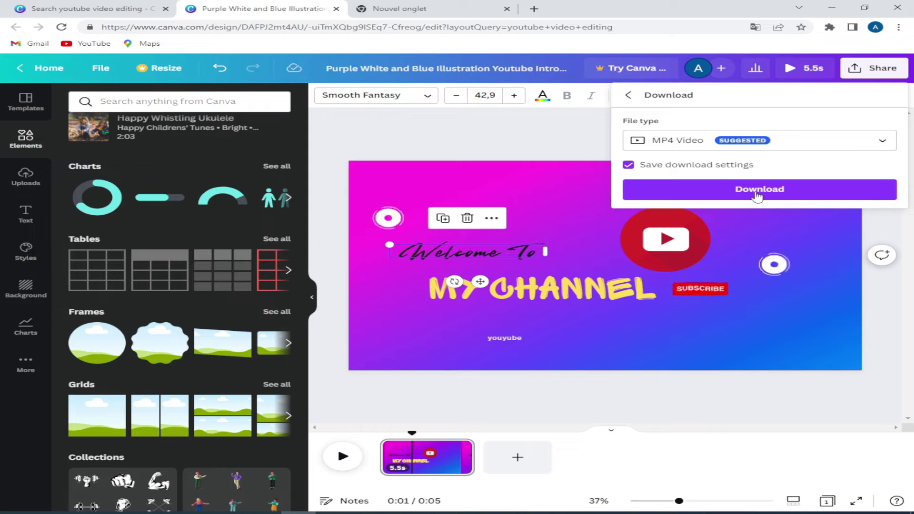
{"action": "left_click", "coordinate": [758, 193]}
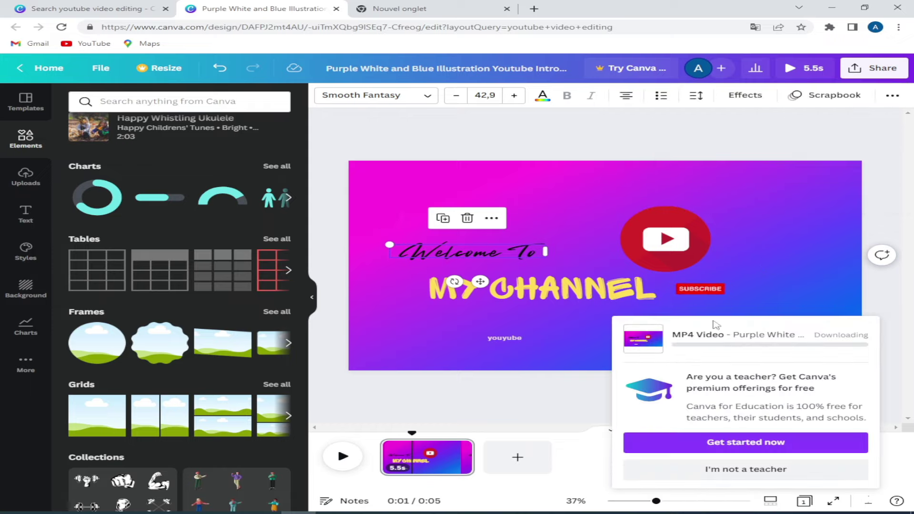